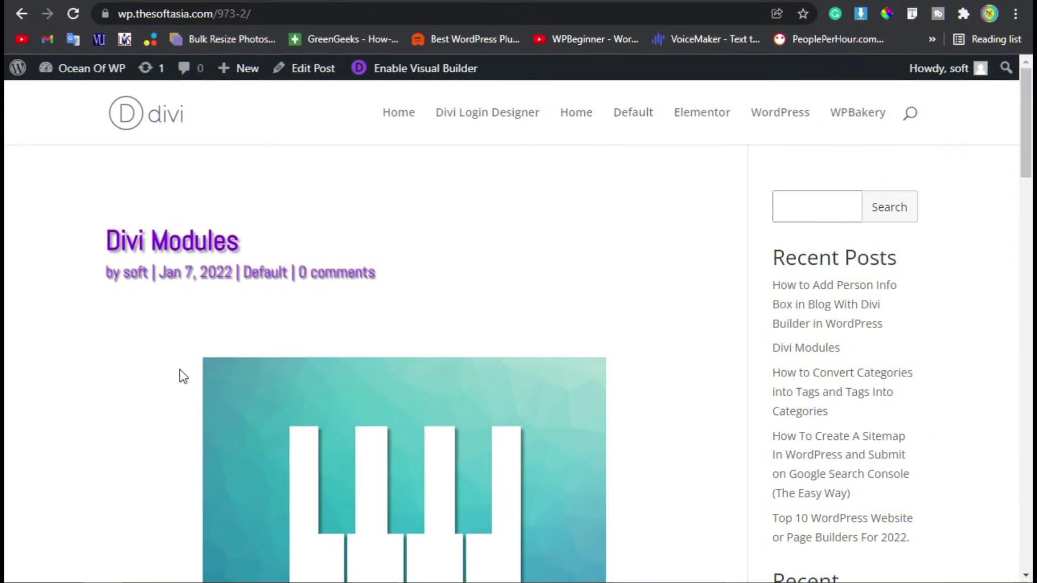
# Step: On the page, select the card heading 'The Divi Builder' in the description area, then deselect it
pyautogui.scroll(-4, 180, 369)
pyautogui.scroll(-20, 180, 370)
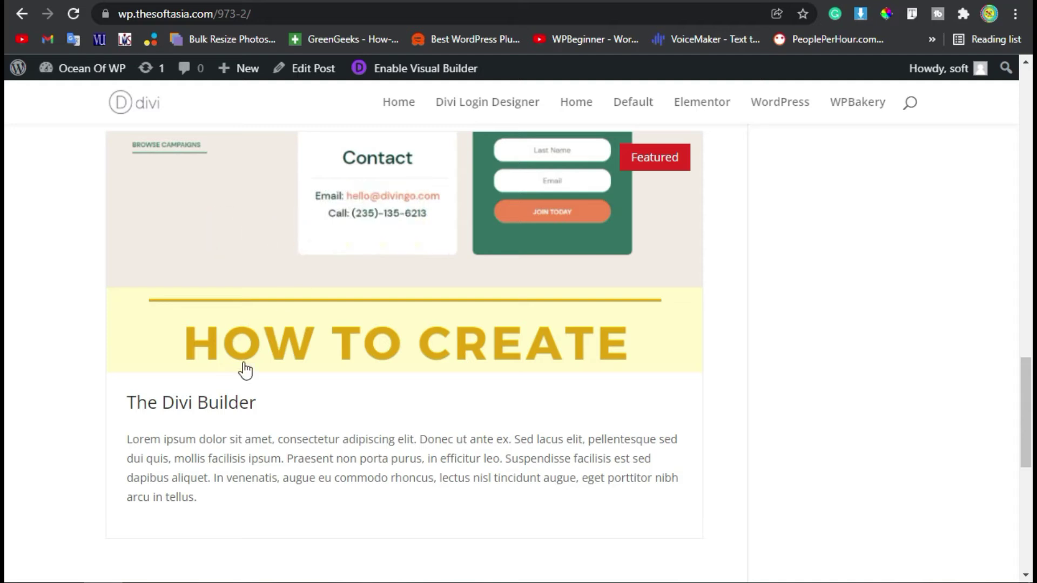
pyautogui.click(220, 509)
pyautogui.moveTo(128, 402); pyautogui.dragTo(148, 404)
pyautogui.moveTo(270, 408); pyautogui.dragTo(121, 410)
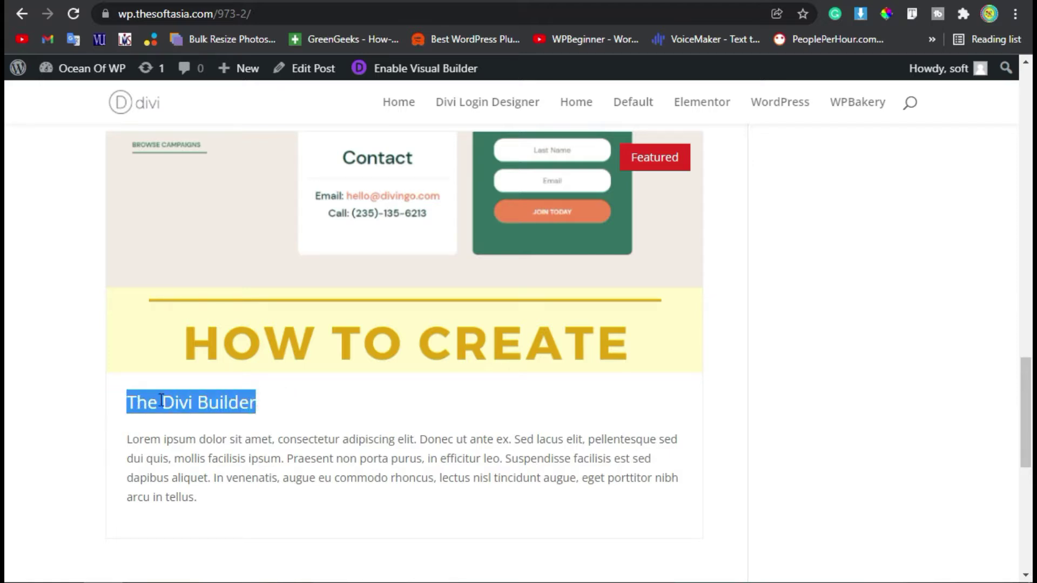
pyautogui.click(302, 424)
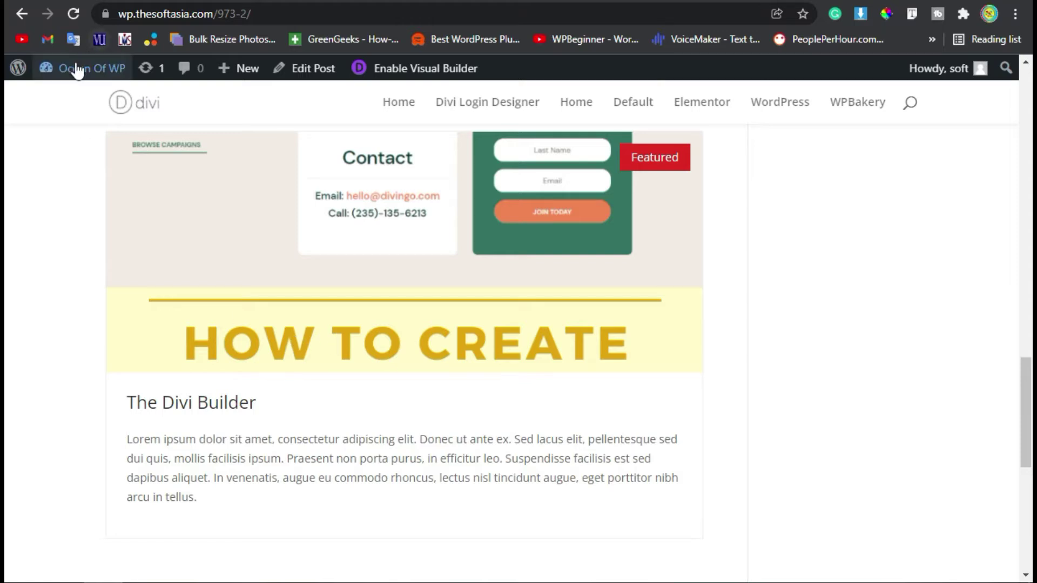
# Step: Go to the admin Dashboard and on to Plugins > Add New
pyautogui.moveTo(81, 67)
pyautogui.click(90, 97)
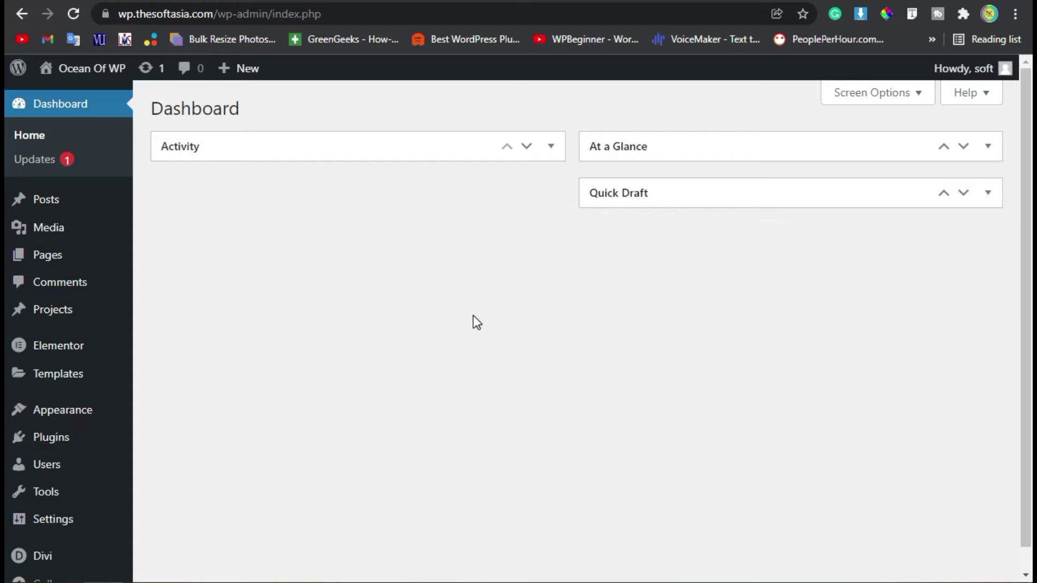
pyautogui.moveTo(55, 444)
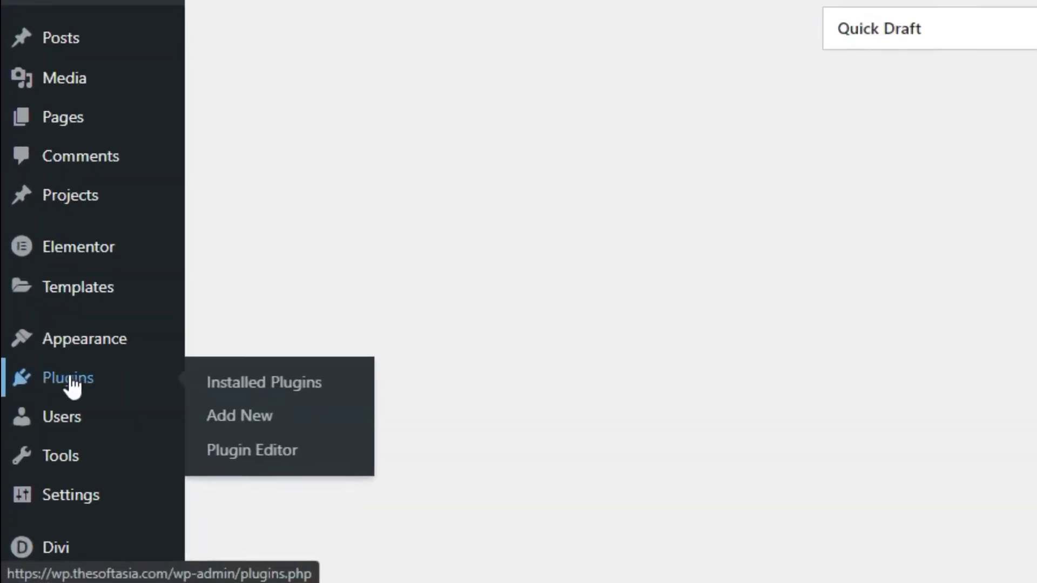
pyautogui.click(351, 423)
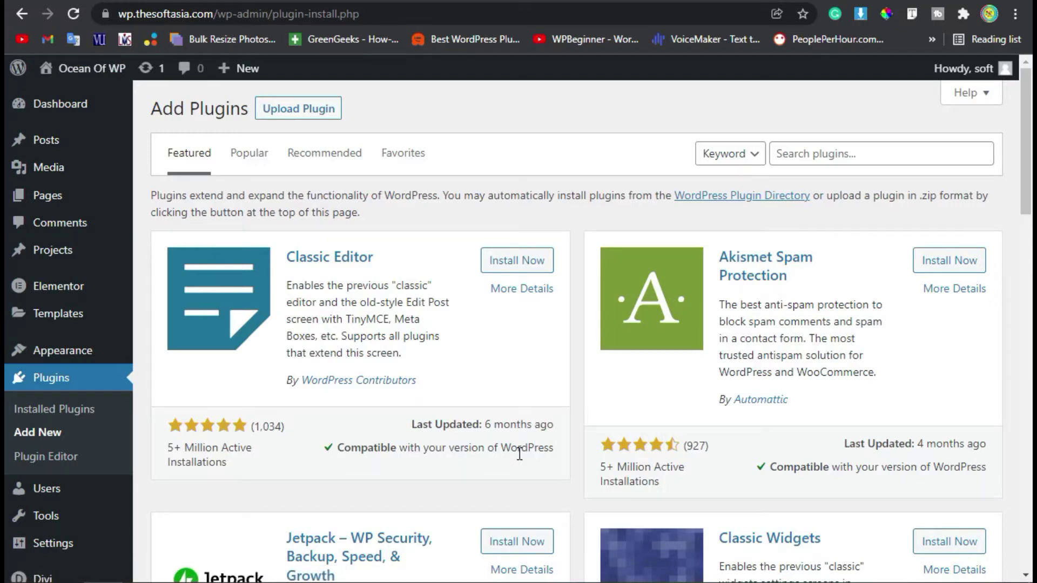
# Step: Search for the DiviTorque plugin, install it and activate it
pyautogui.click(895, 159)
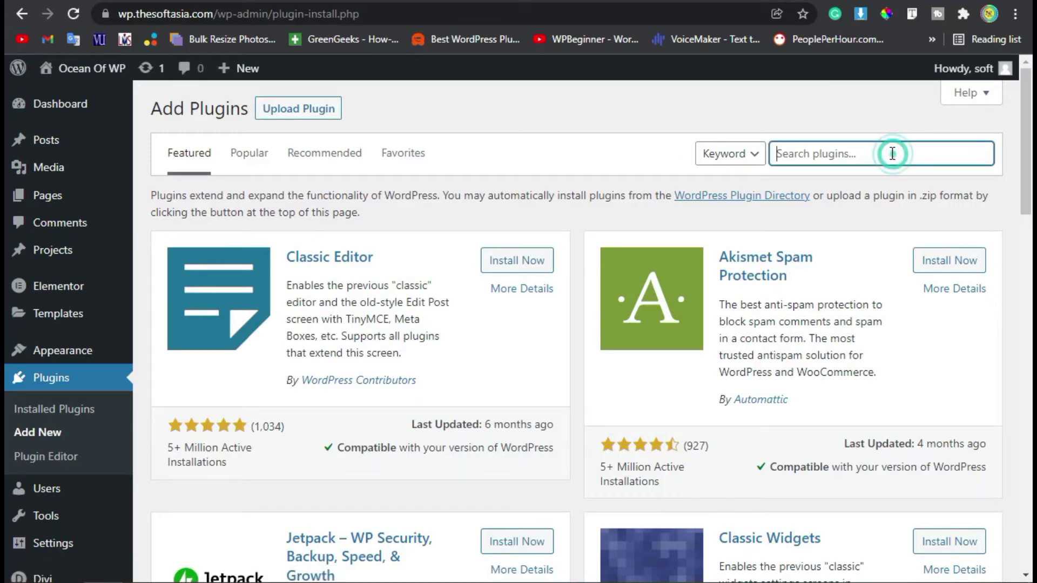
pyautogui.write('DiviTorque')
pyautogui.press('Return')
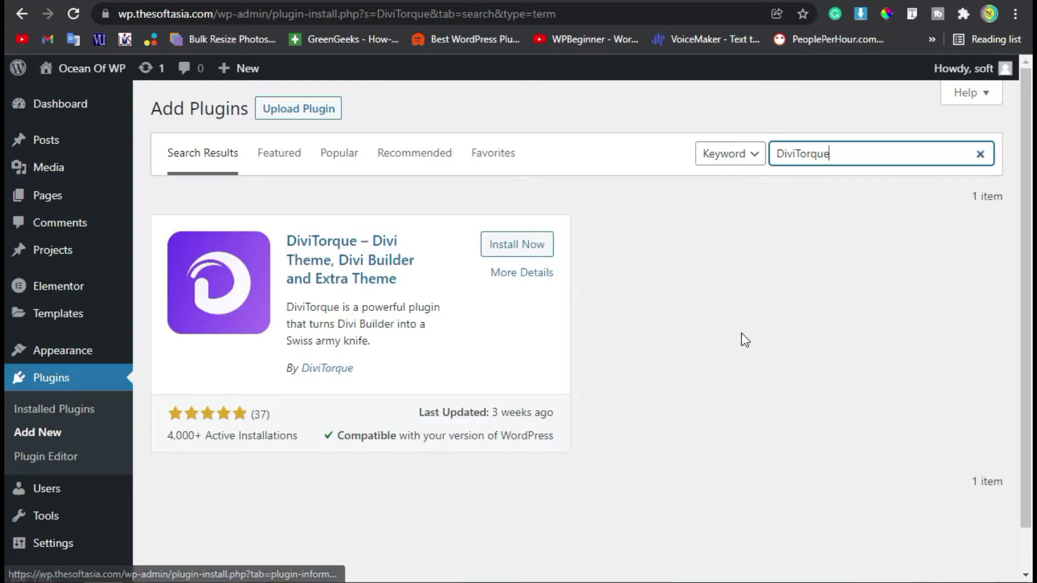
pyautogui.click(515, 246)
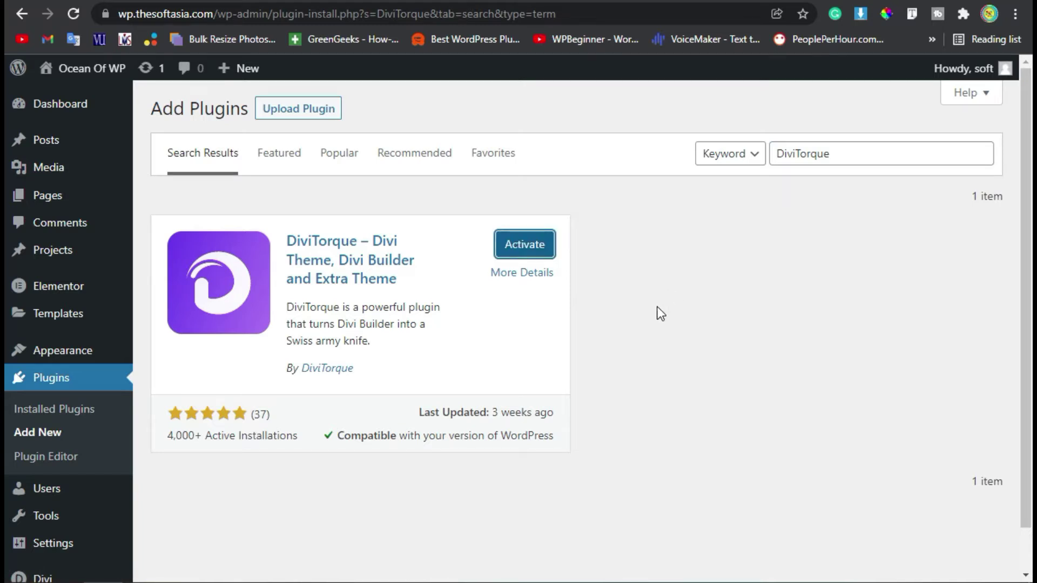
pyautogui.click(534, 252)
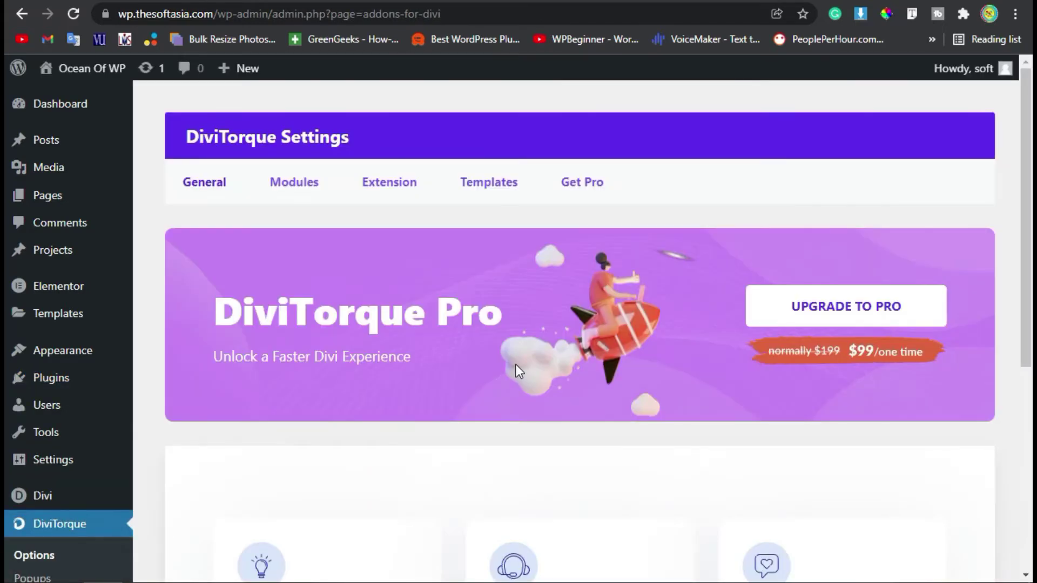
# Step: Look over the DiviTorque Settings page, then return to the admin Dashboard
pyautogui.scroll(-4, 516, 366)
pyautogui.scroll(-2, 460, 410)
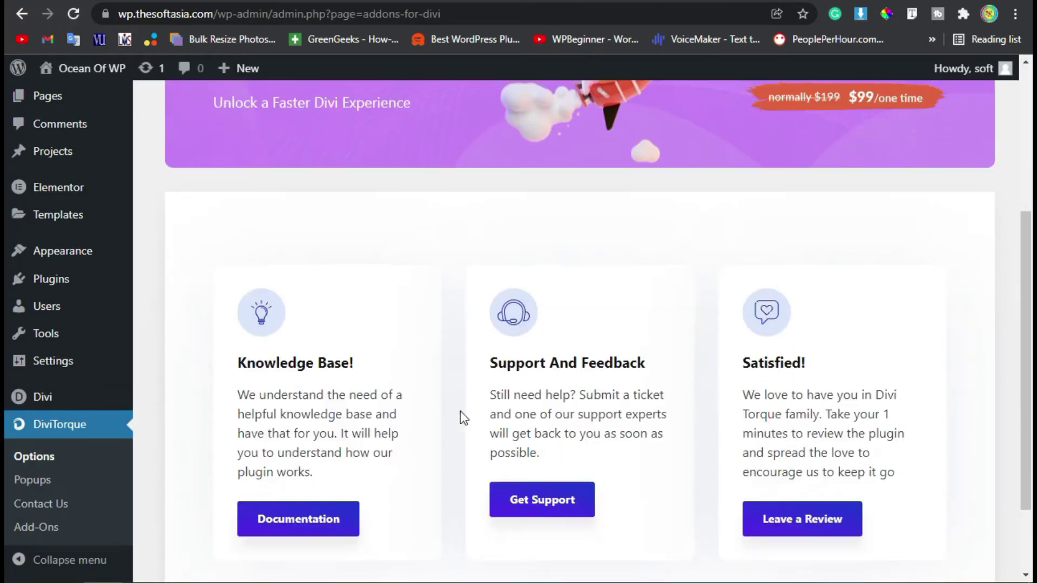
pyautogui.scroll(5, 459, 412)
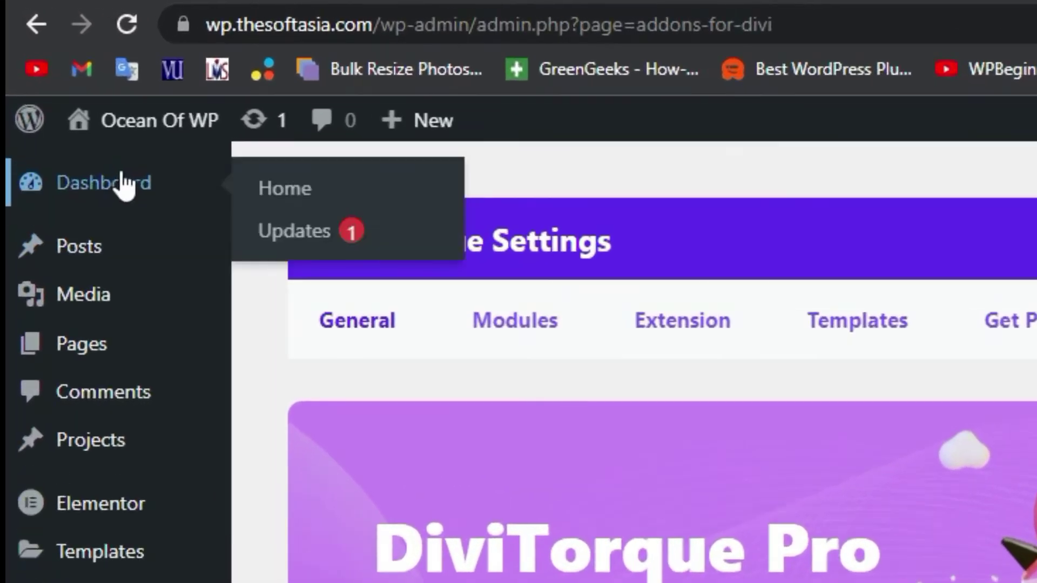
pyautogui.click(70, 106)
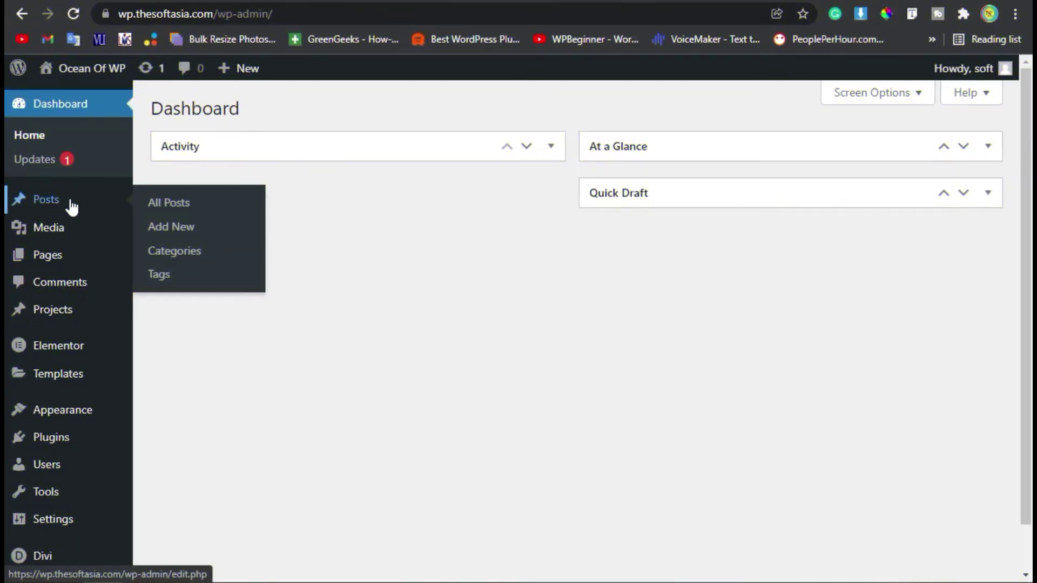
# Step: Create a new post titled 'Card' and switch it to the Divi Builder
pyautogui.click(176, 229)
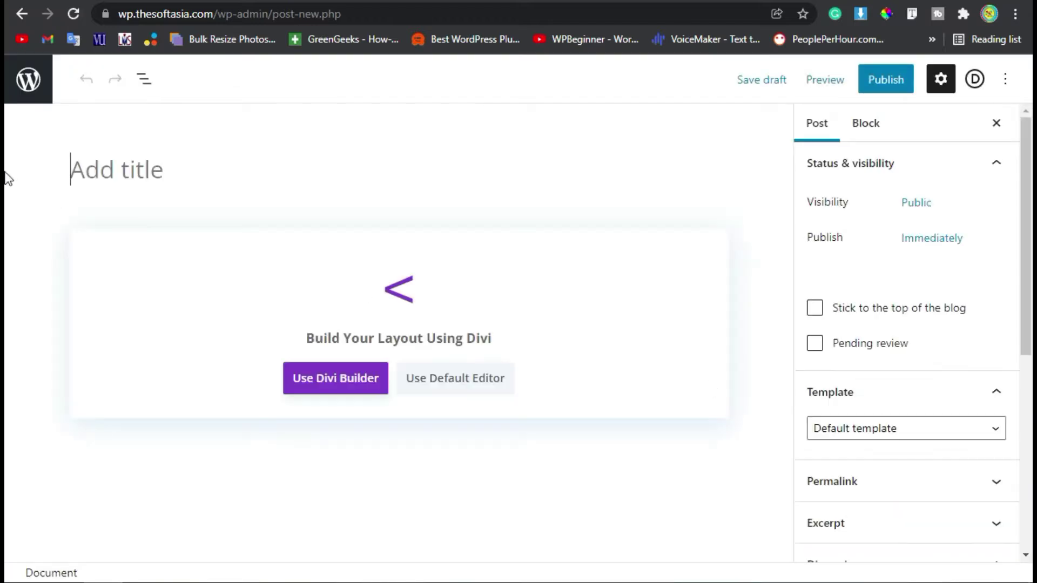
pyautogui.click(282, 169)
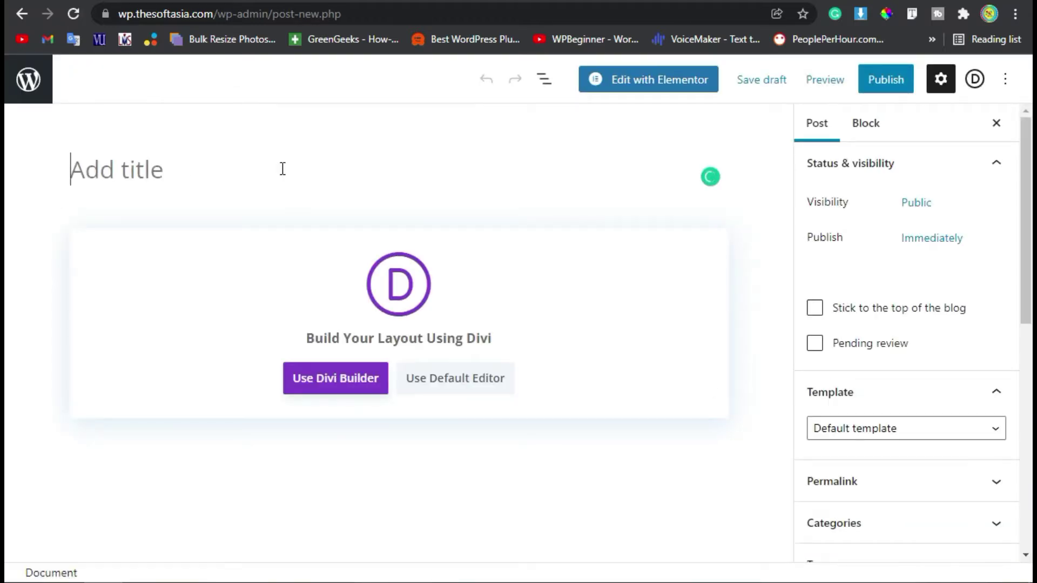
pyautogui.write('Card')
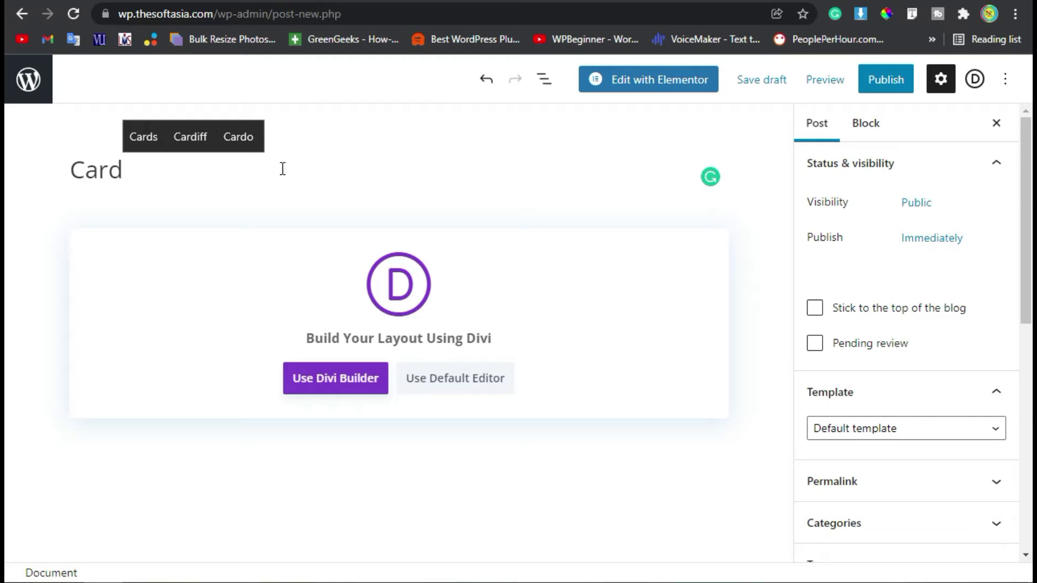
pyautogui.click(351, 386)
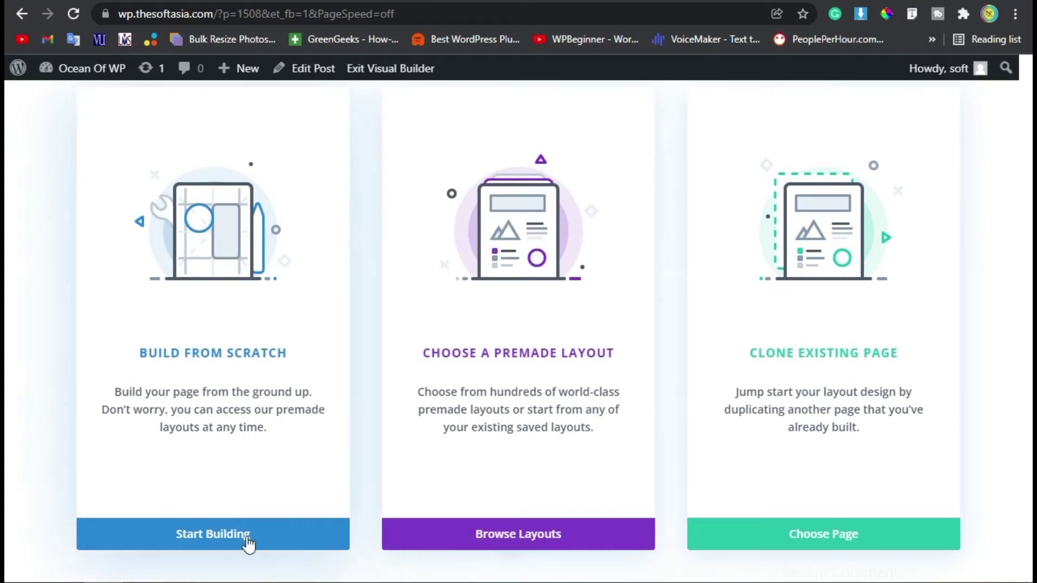
# Step: Start from a blank layout, add a single-column row, and scroll the module list to Torque Card
pyautogui.click(223, 458)
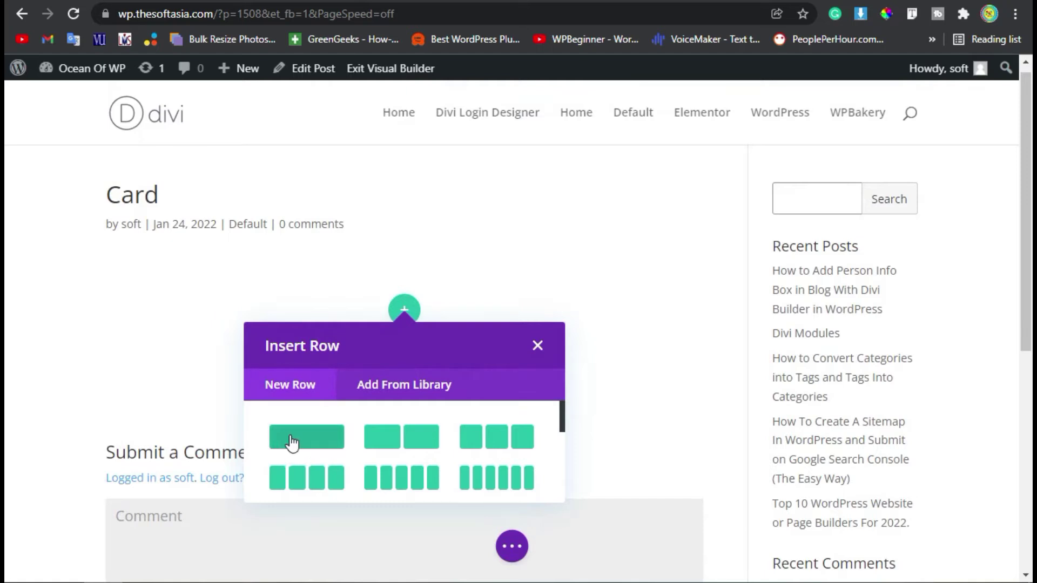
pyautogui.click(293, 441)
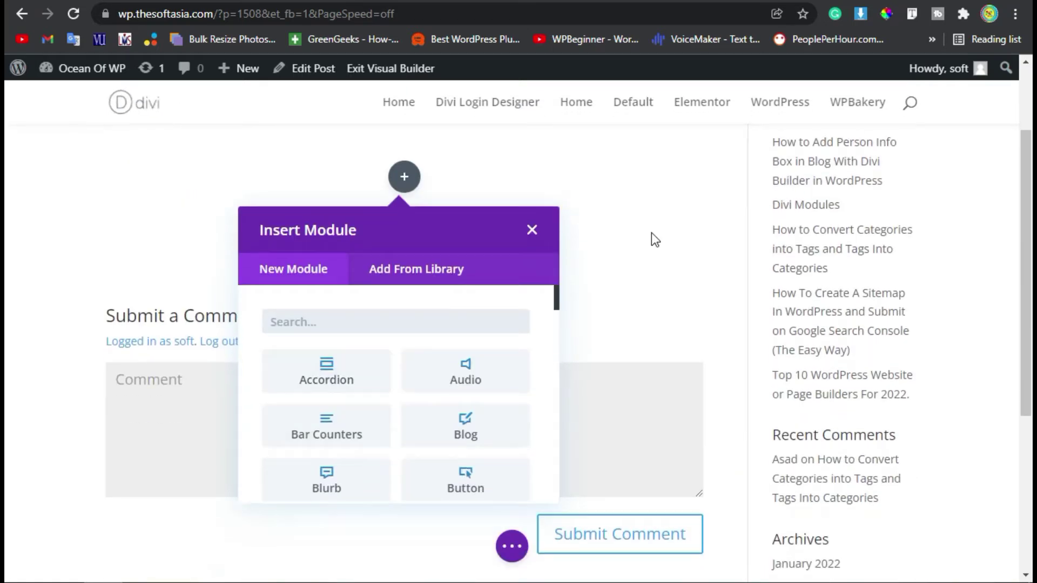
pyautogui.scroll(-15, 430, 335)
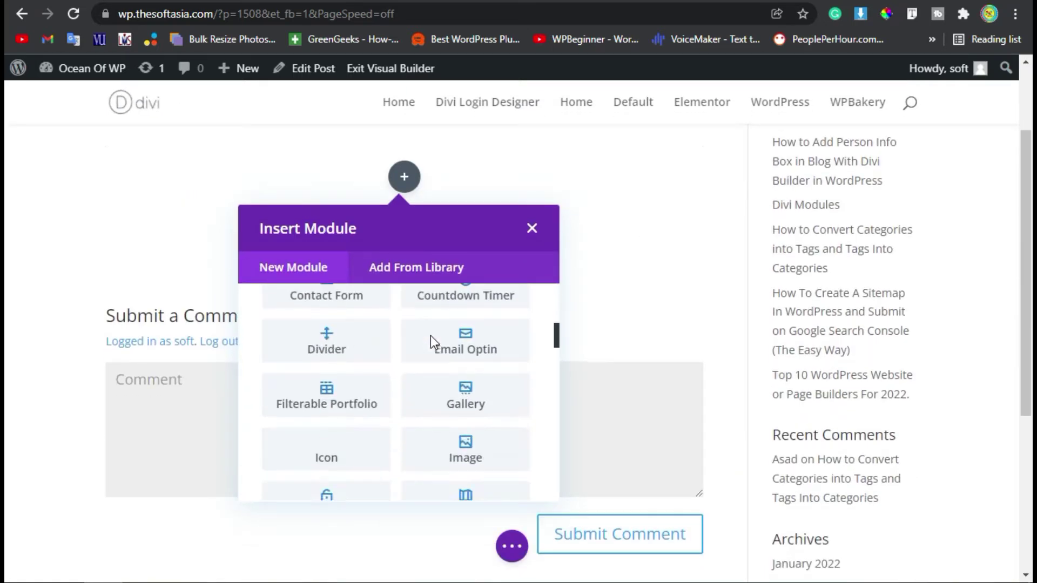
pyautogui.scroll(-4, 430, 336)
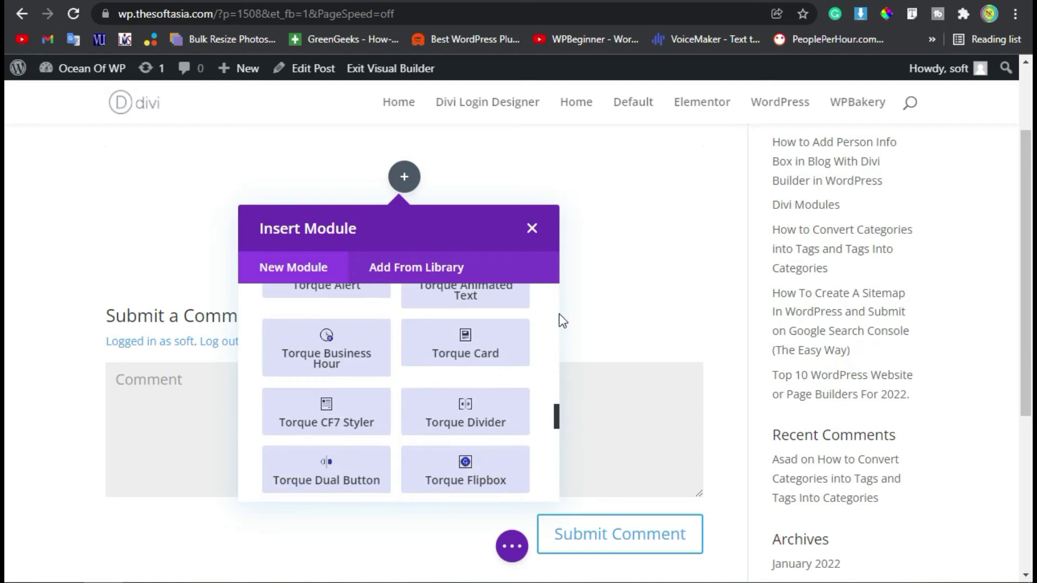
pyautogui.scroll(2, 356, 356)
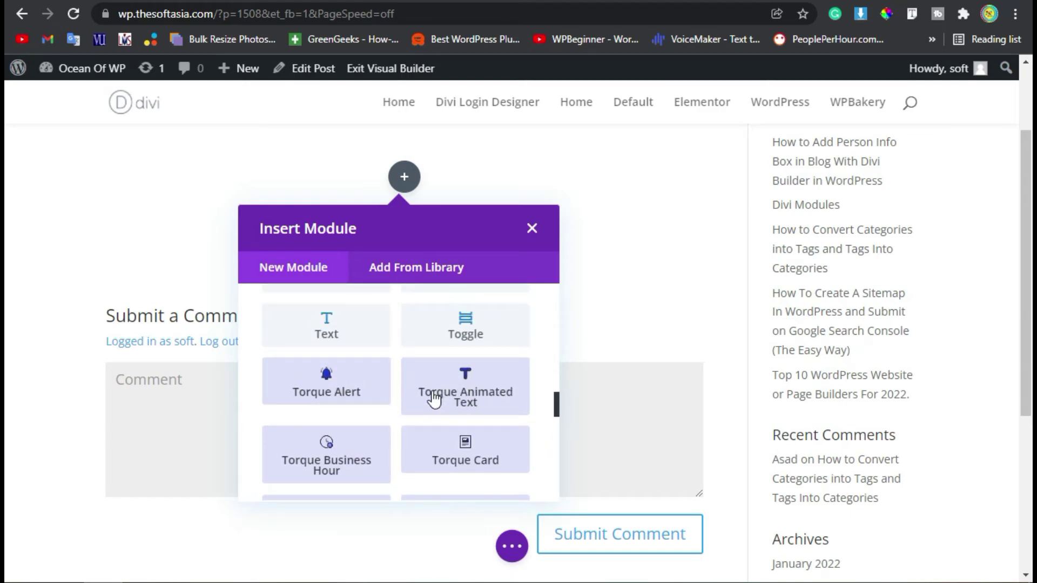
pyautogui.scroll(-2, 454, 383)
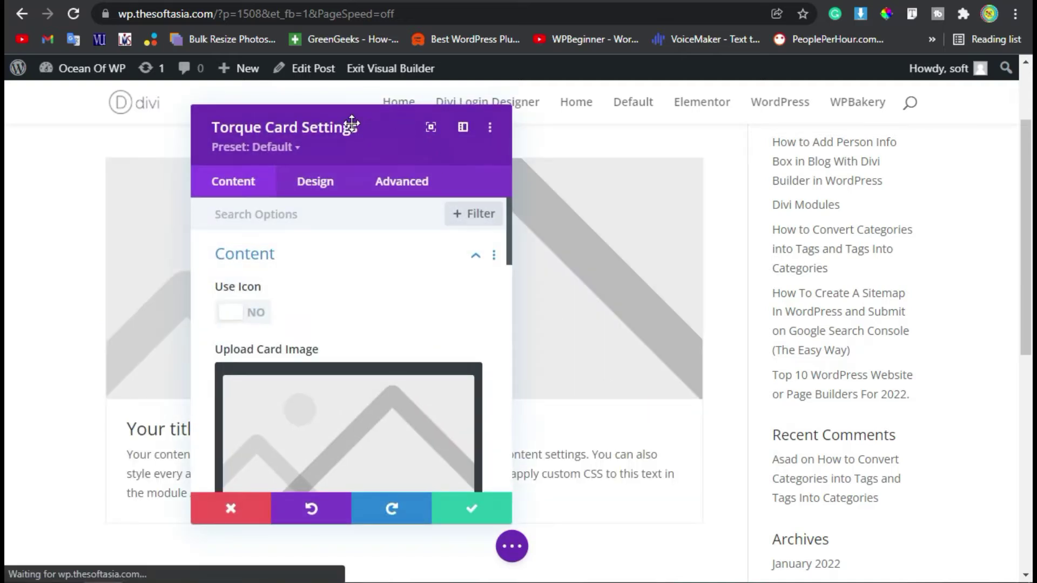
# Step: Add a Torque Card module to the one-column row
pyautogui.moveTo(348, 127); pyautogui.dragTo(856, 157)
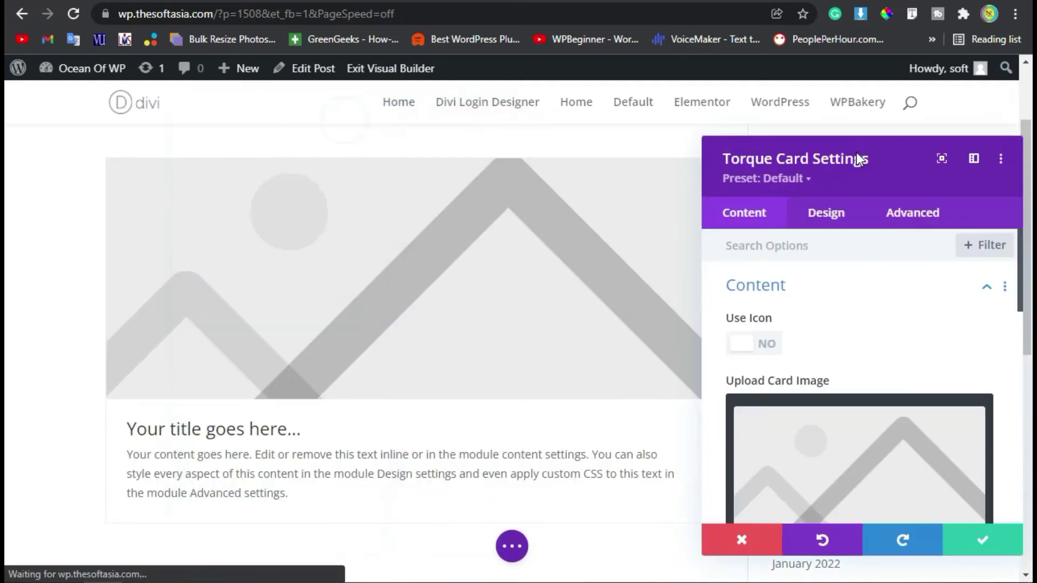
pyautogui.scroll(2, 232, 346)
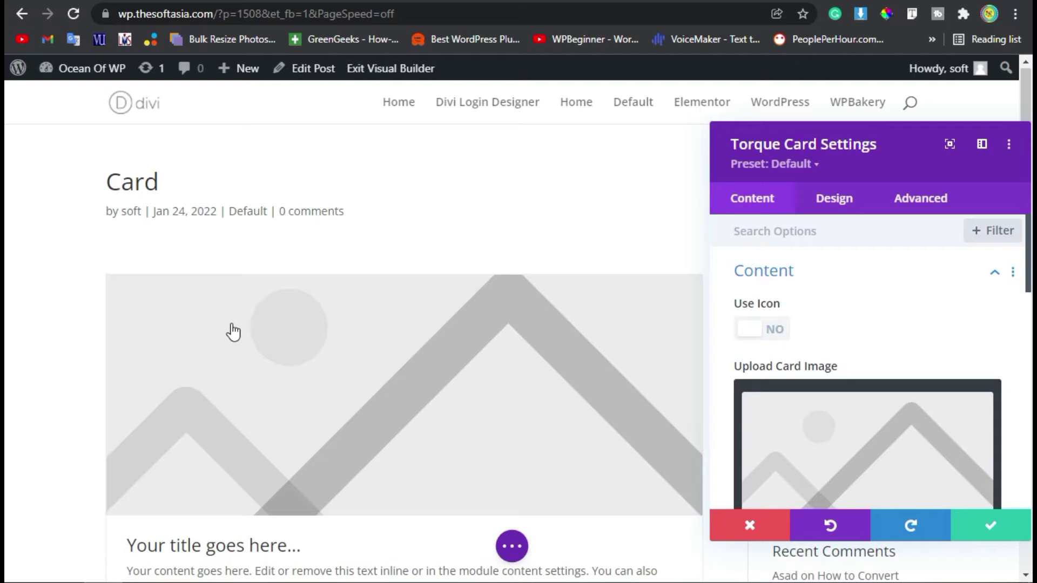
pyautogui.scroll(-2, 237, 324)
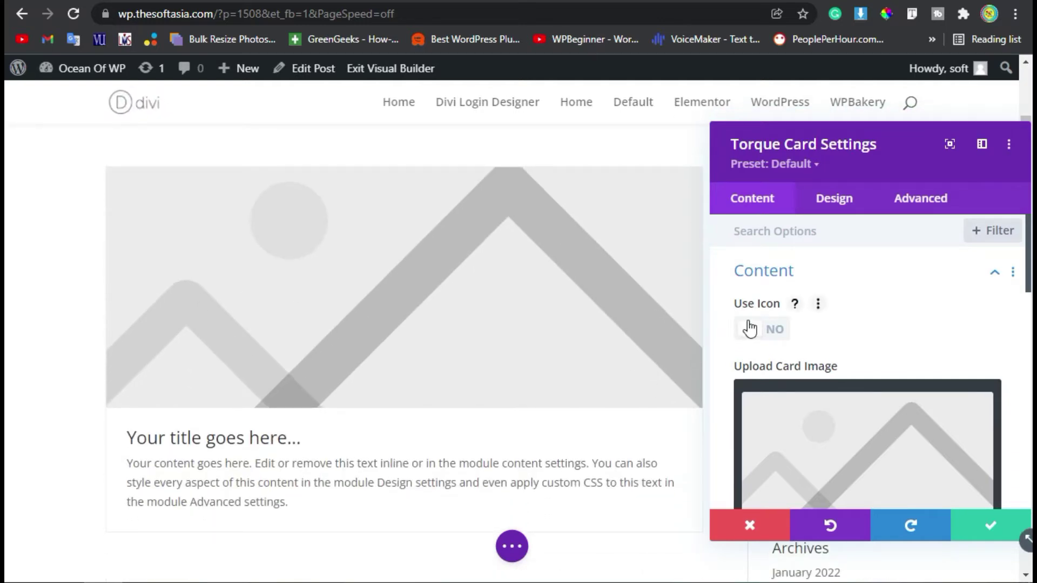
# Step: Set the card's Use Icon to NO and open the Upload Card Image media library
pyautogui.click(749, 328)
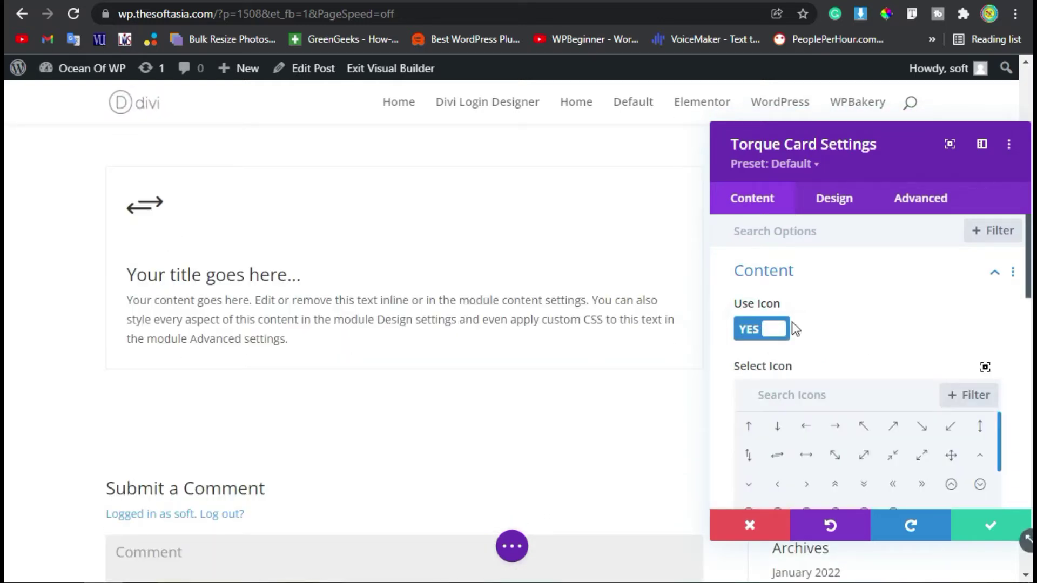
pyautogui.scroll(-3, 826, 426)
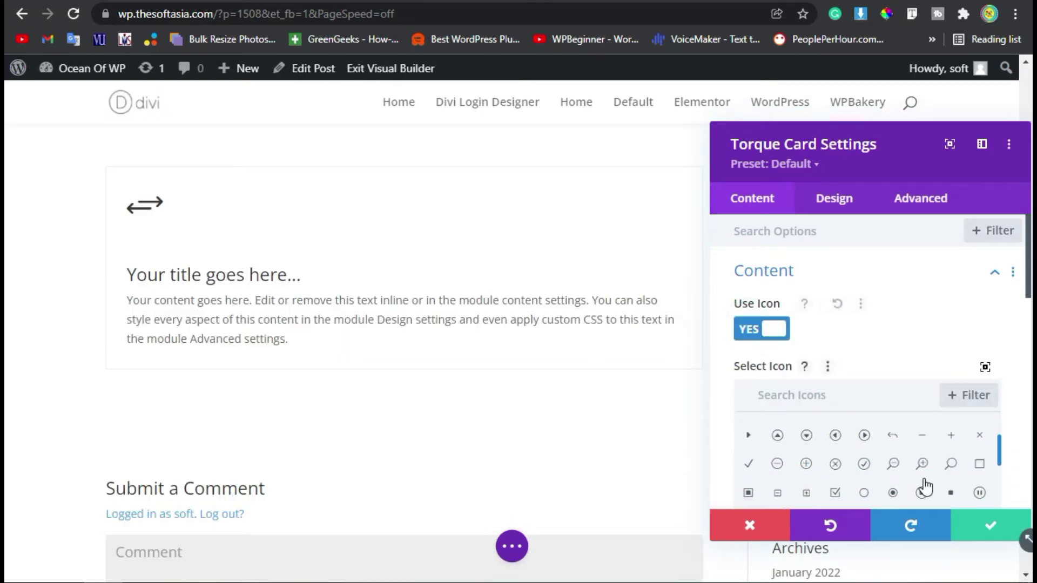
pyautogui.click(778, 329)
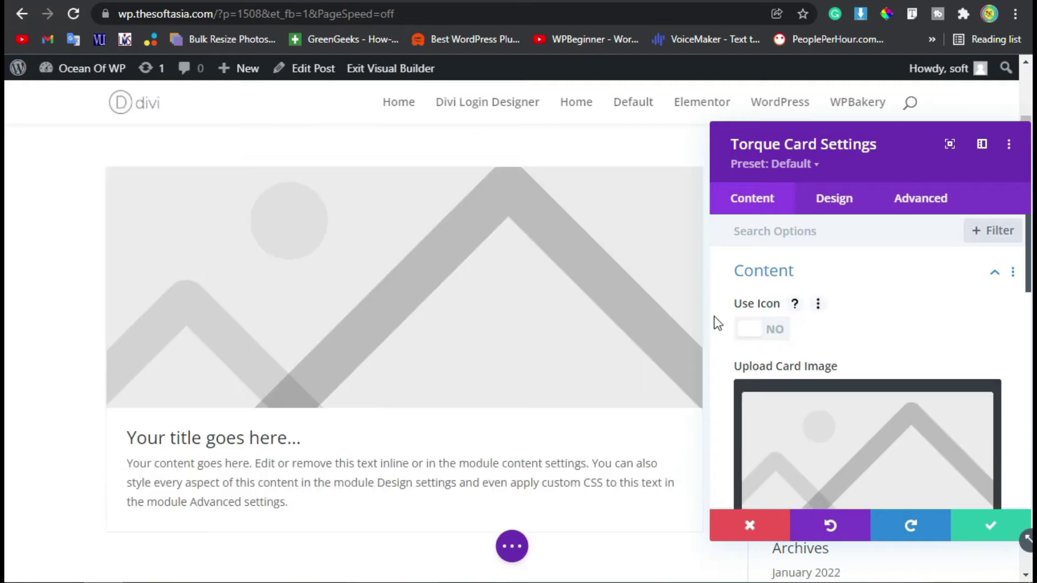
pyautogui.click(780, 327)
pyautogui.click(756, 335)
pyautogui.click(771, 332)
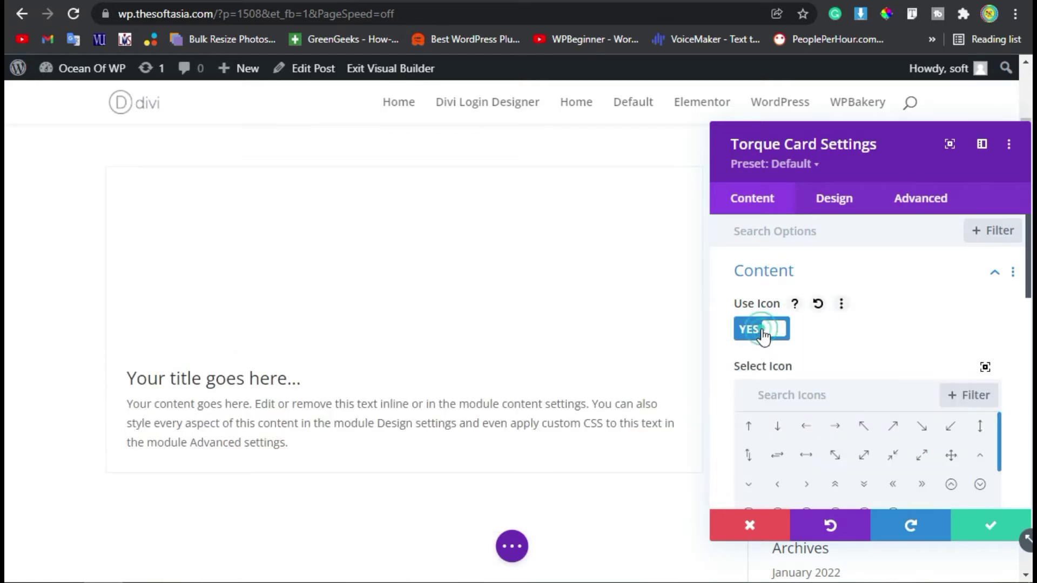
pyautogui.click(763, 335)
pyautogui.scroll(-2, 864, 378)
pyautogui.click(852, 373)
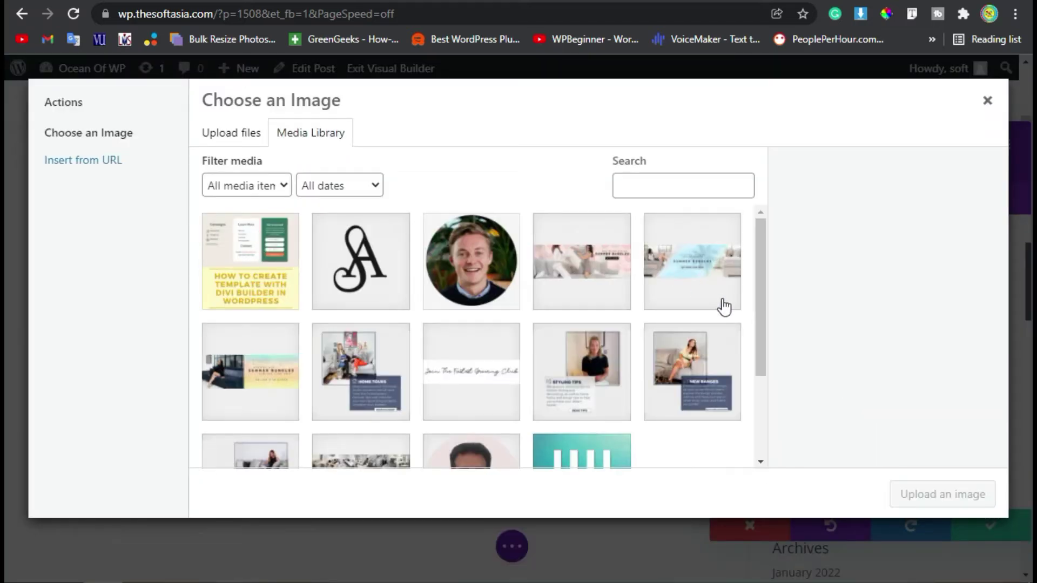
# Step: Insert the slideshow_3 Summer Bundles photo as the card image
pyautogui.click(571, 248)
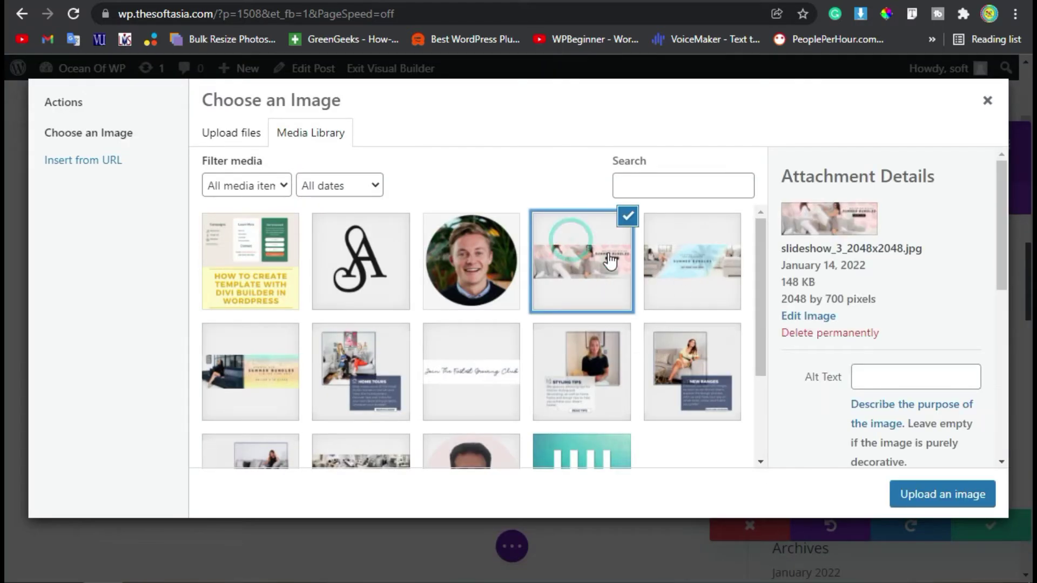
pyautogui.click(917, 498)
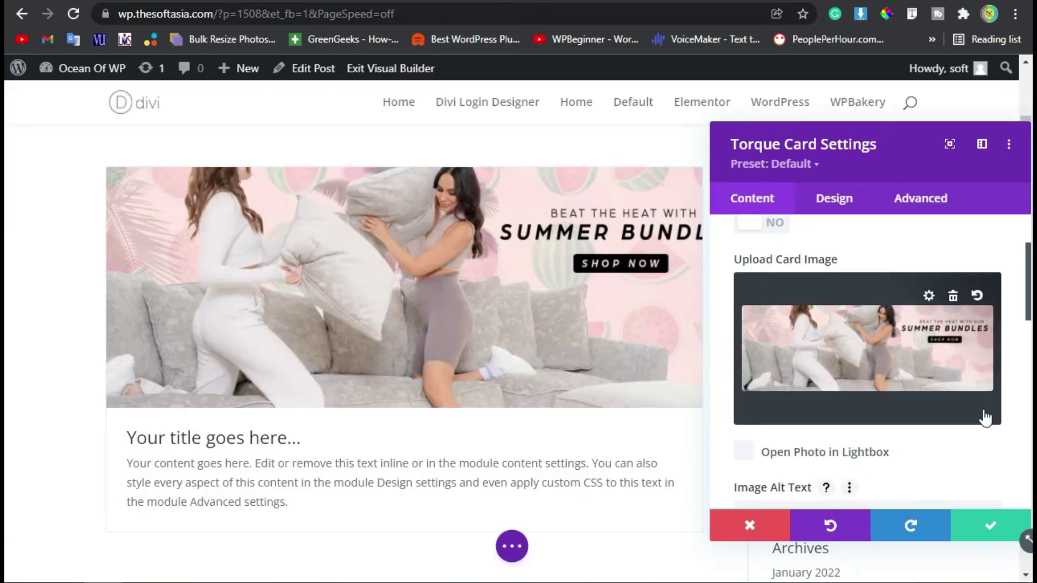
# Step: Make the card photo open in a lightbox and give it alt text 'Summer bundle'
pyautogui.scroll(-4, 985, 417)
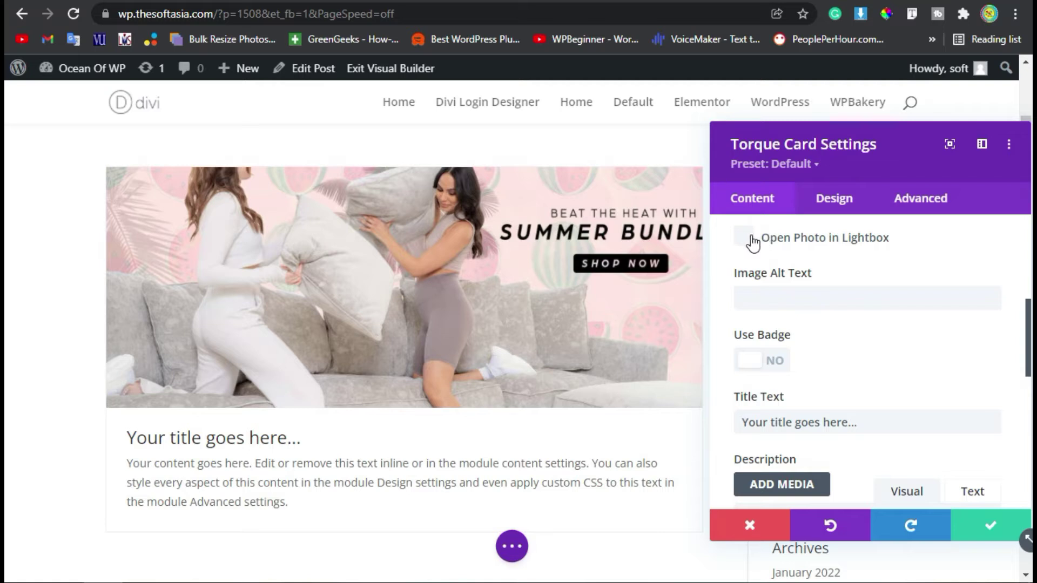
pyautogui.click(752, 243)
pyautogui.click(773, 299)
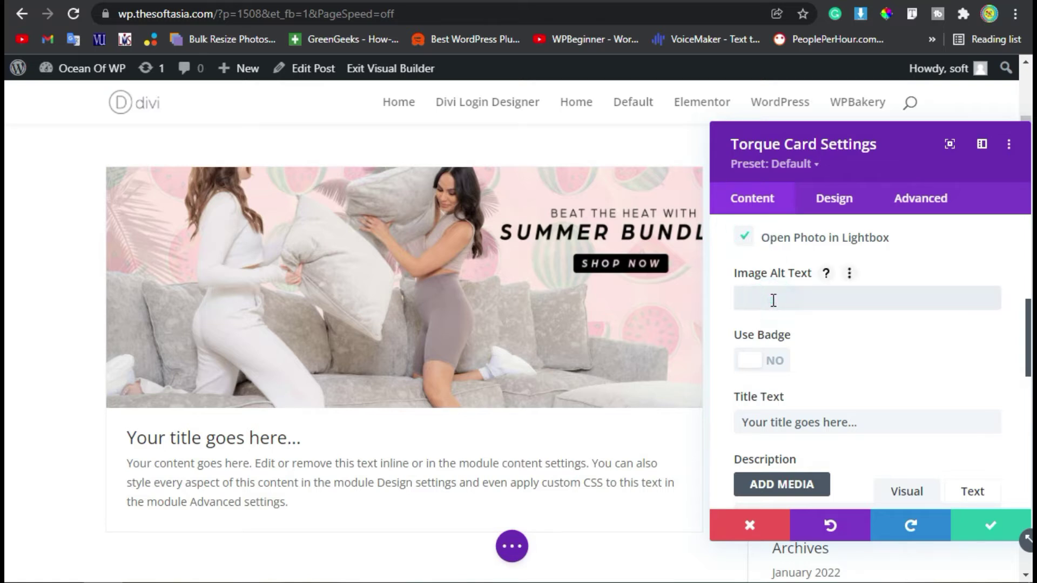
pyautogui.write('Su')
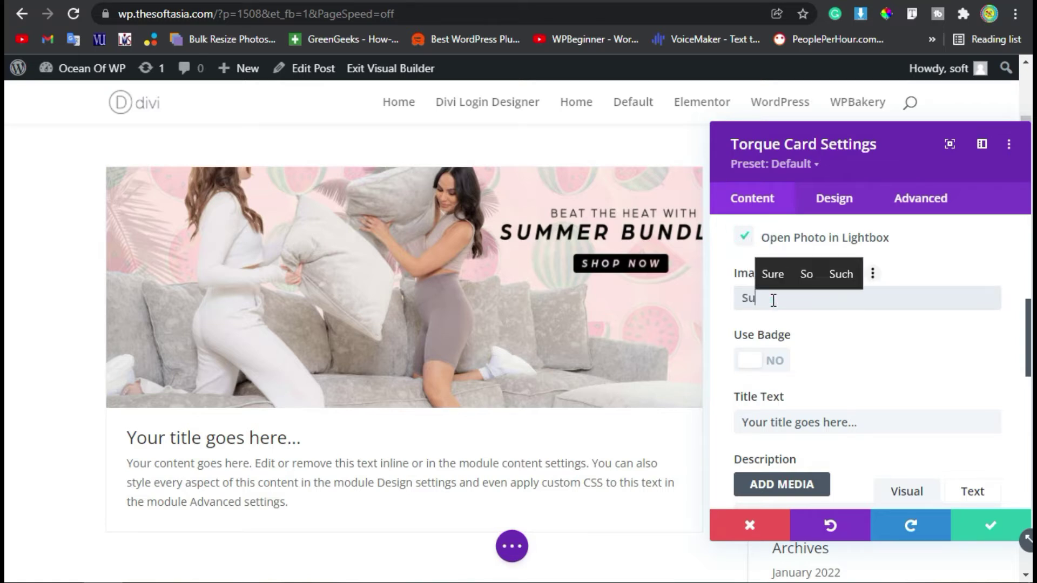
pyautogui.write('mmer ')
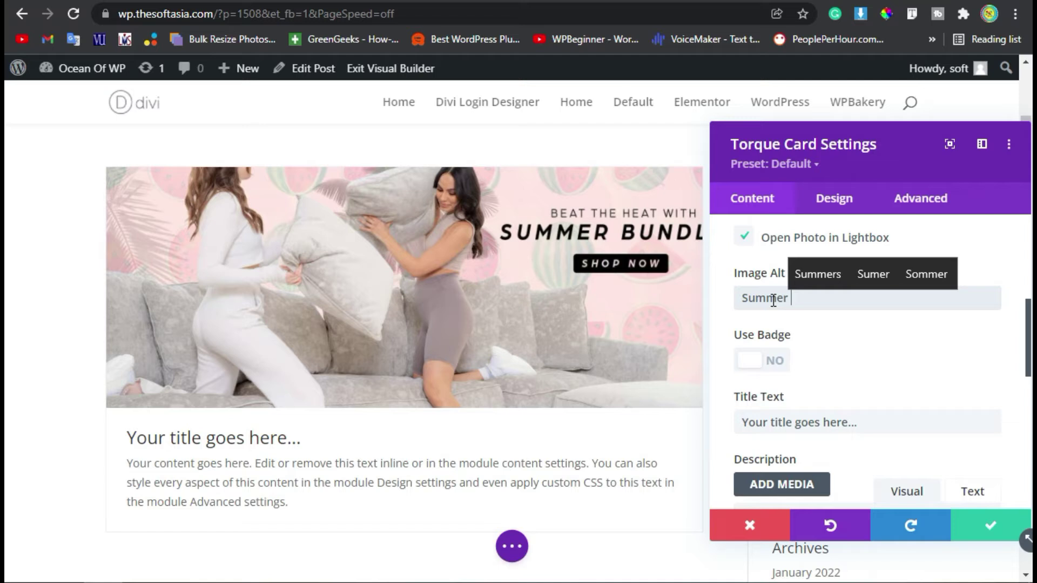
pyautogui.write('bundle')
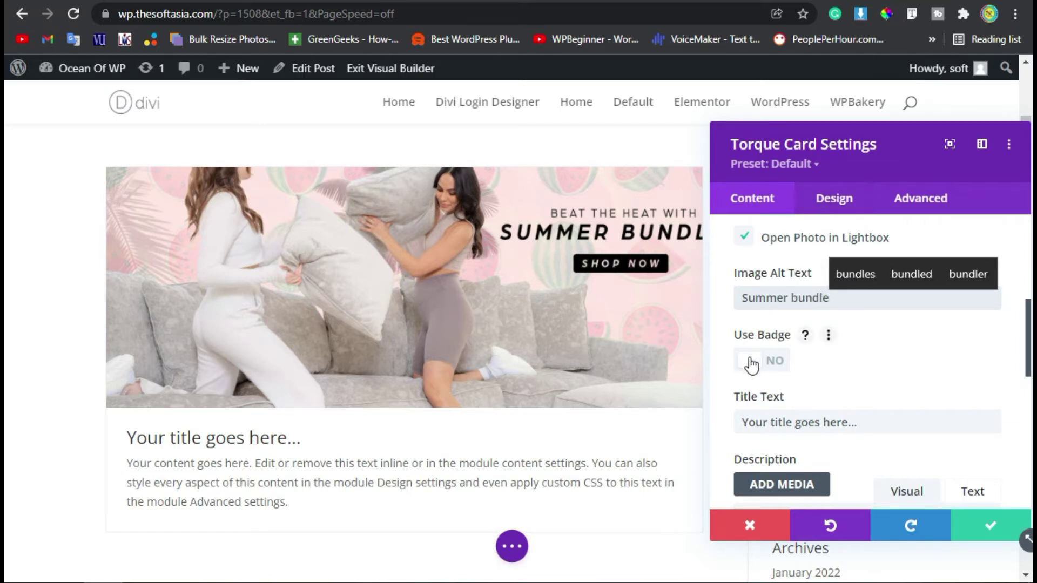
# Step: Enable the card badge and set its text to 'Featured'
pyautogui.click(778, 365)
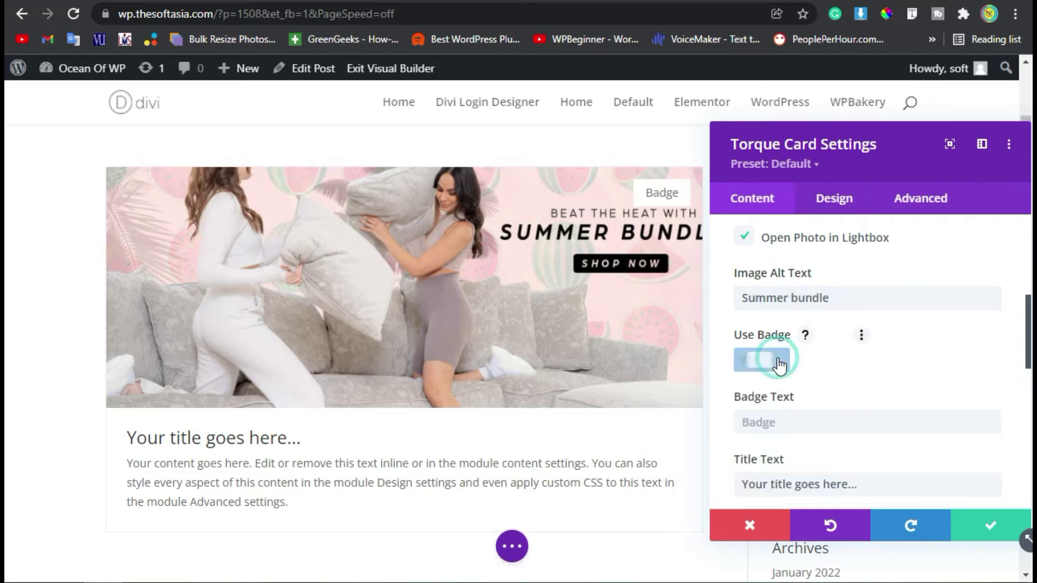
pyautogui.click(792, 420)
pyautogui.write('Feate')
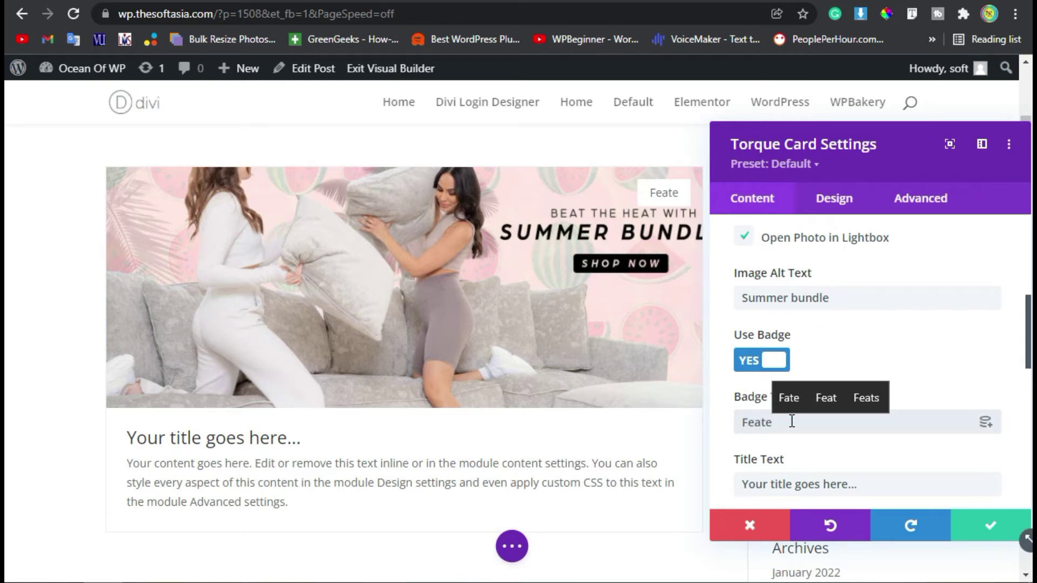
pyautogui.write('red')
pyautogui.click(880, 398)
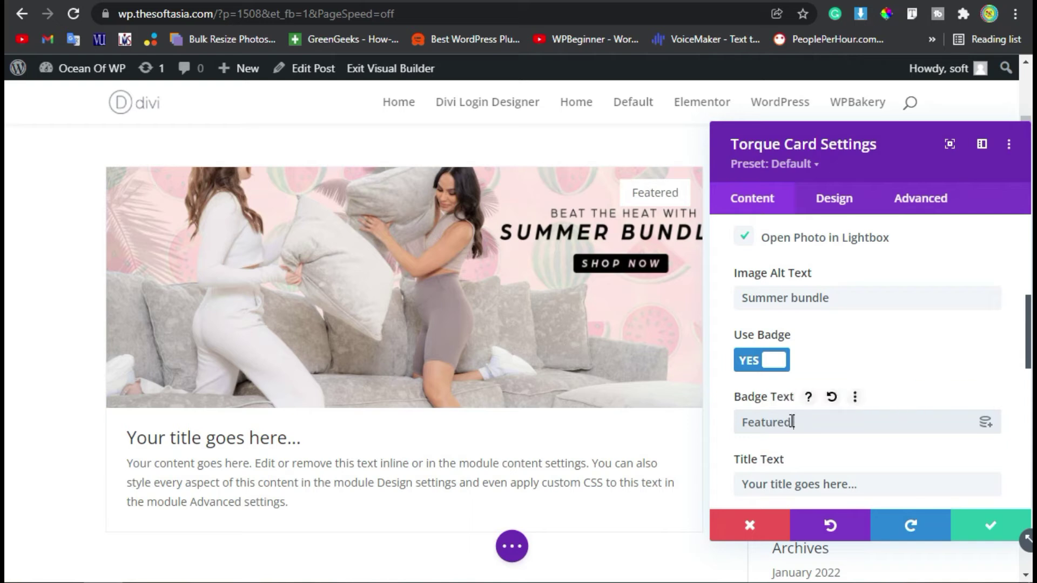
# Step: Change the card title to 'Card for blog' and paste a Lorem ipsum description
pyautogui.scroll(-2, 773, 466)
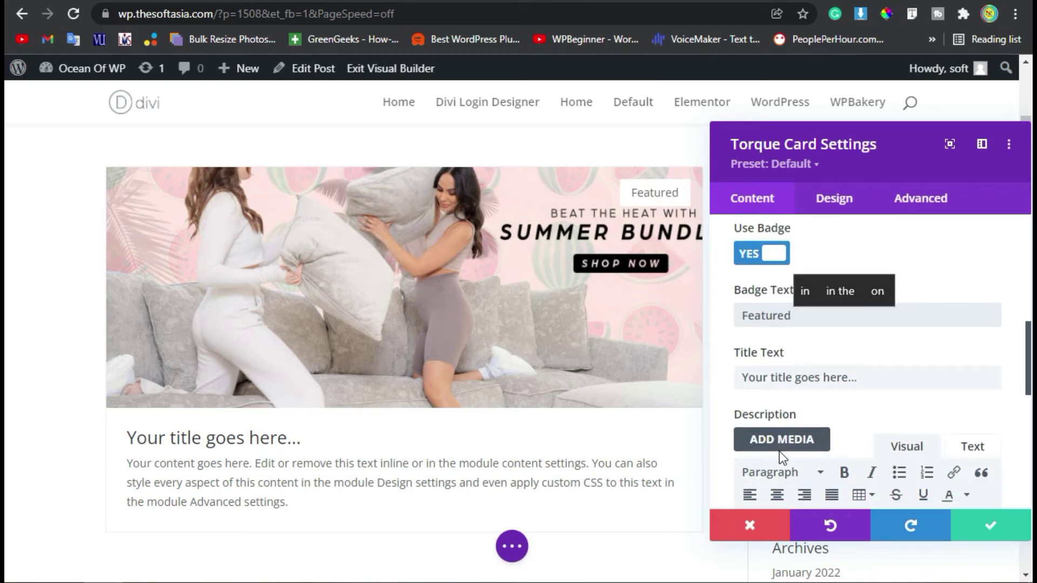
pyautogui.moveTo(857, 378); pyautogui.dragTo(712, 381)
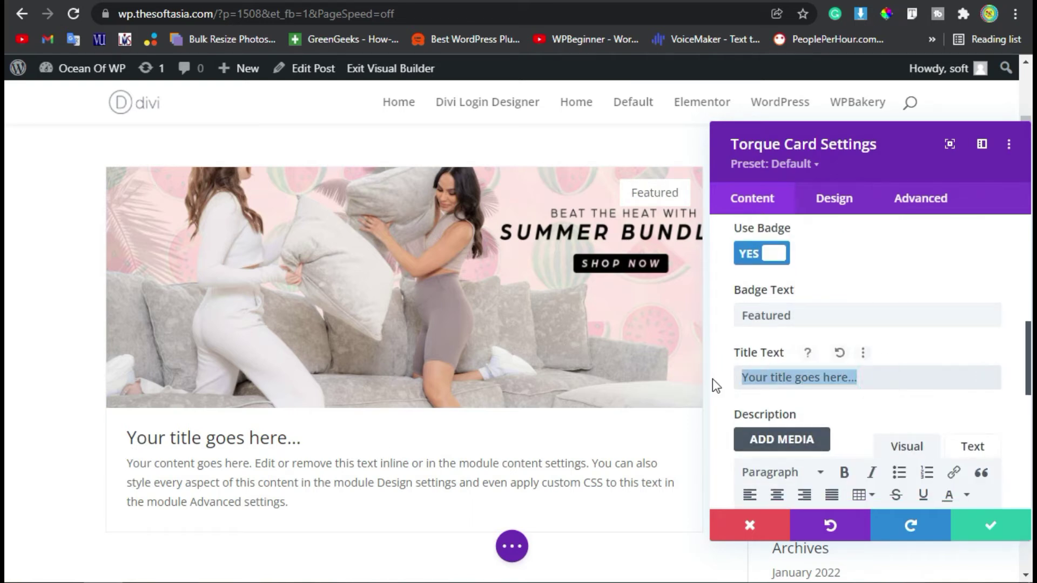
pyautogui.write('Card ')
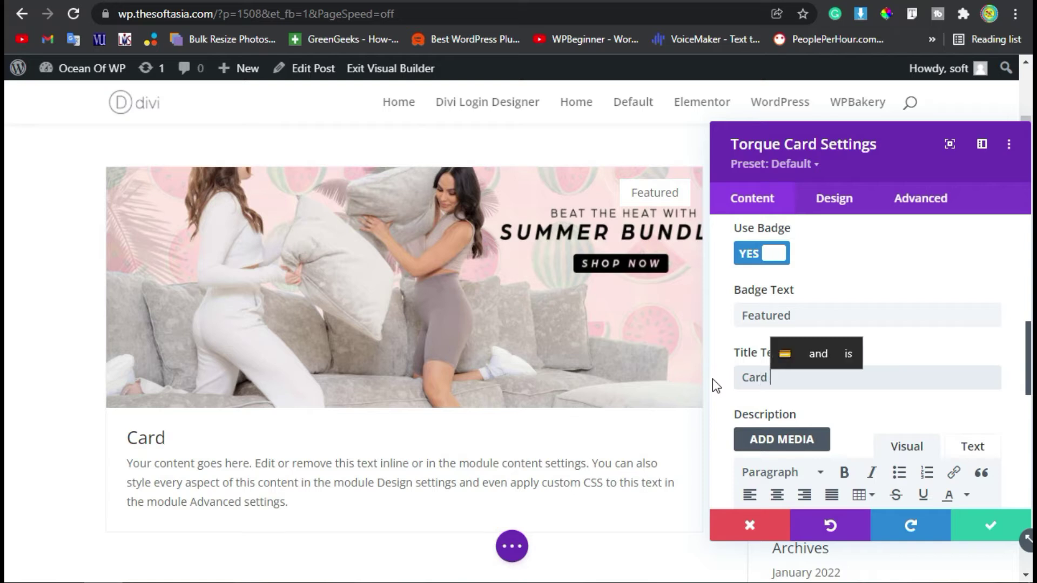
pyautogui.write('for blog')
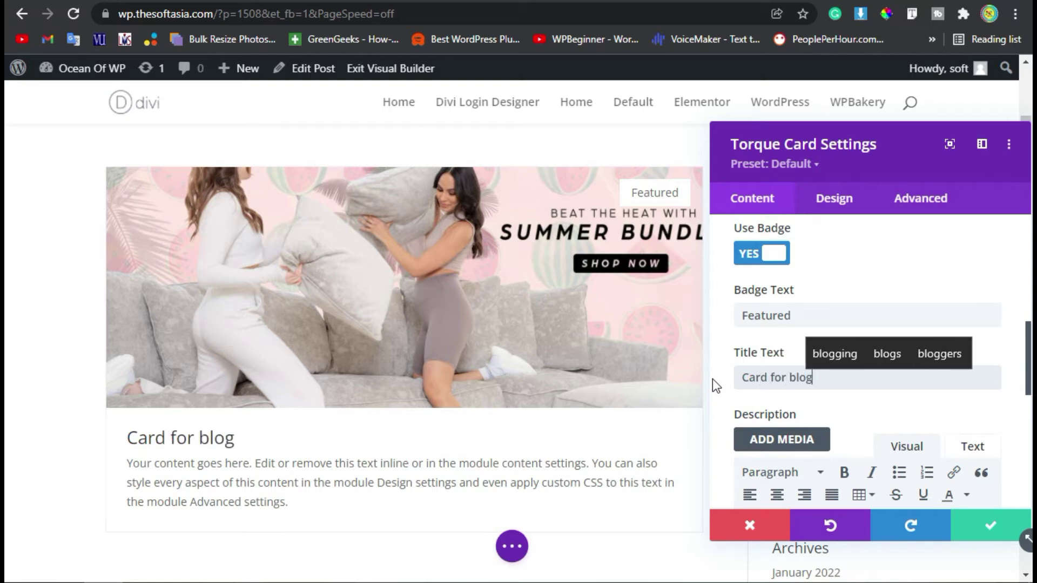
pyautogui.scroll(-2, 792, 367)
pyautogui.click(835, 465)
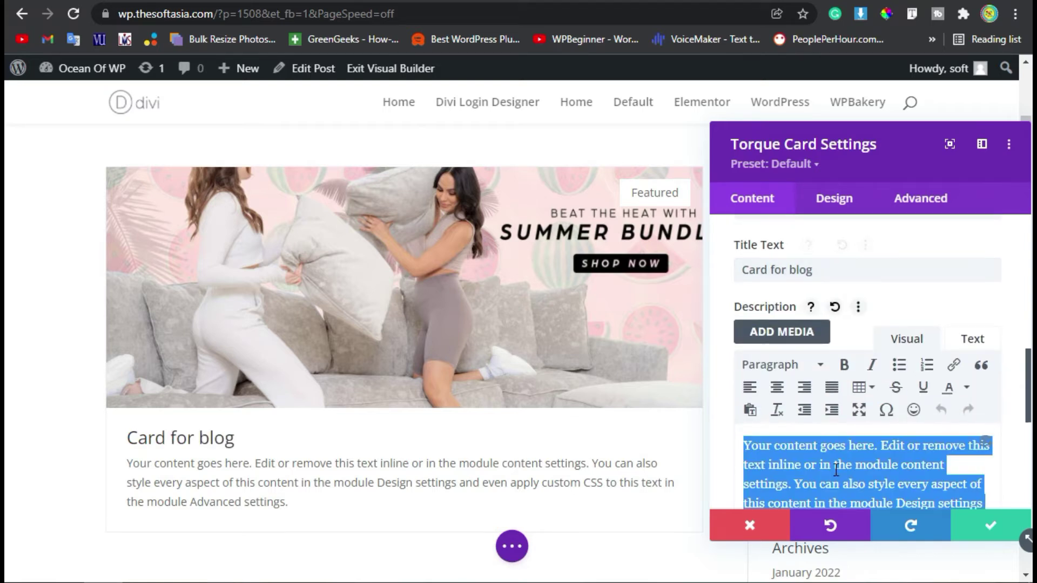
pyautogui.write('Lorem ipsum dolor sit amet, consectetur adipiscing elit. Donec ut ante ex. Sed lacus elit, pellentesque sed dui quis, mollis facilisis ipsum. Praesent non porta purus, in efficitur leo. Suspendisse facilisis est sed dapibus aliquet. In venenatis, augue eu commodo rhoncus, lectus nisl tincidunt augue, eget porttitor nibh arcu in tellus.')
pyautogui.scroll(-3, 860, 430)
pyautogui.scroll(-3, 825, 419)
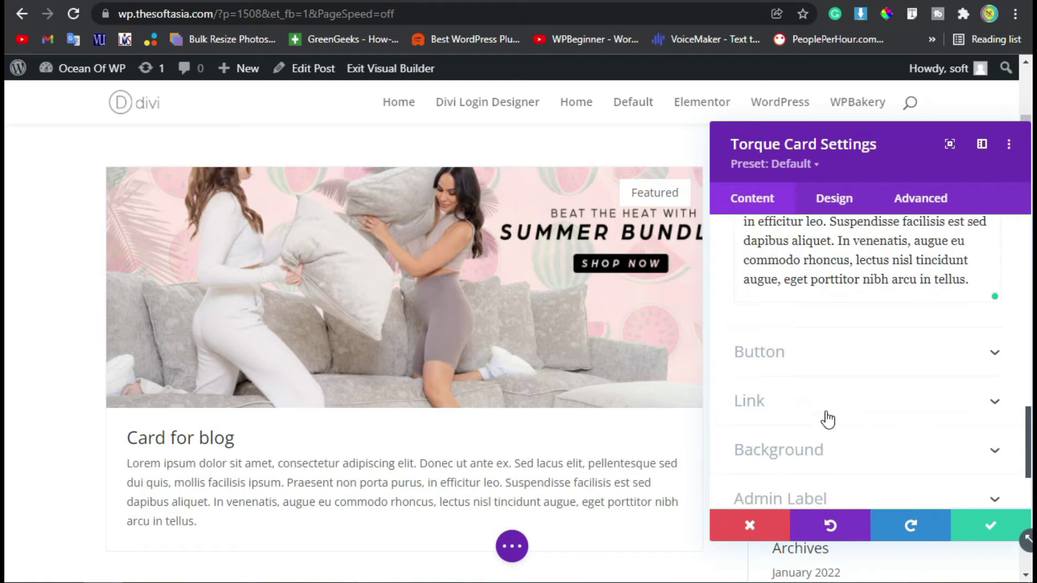
pyautogui.click(826, 331)
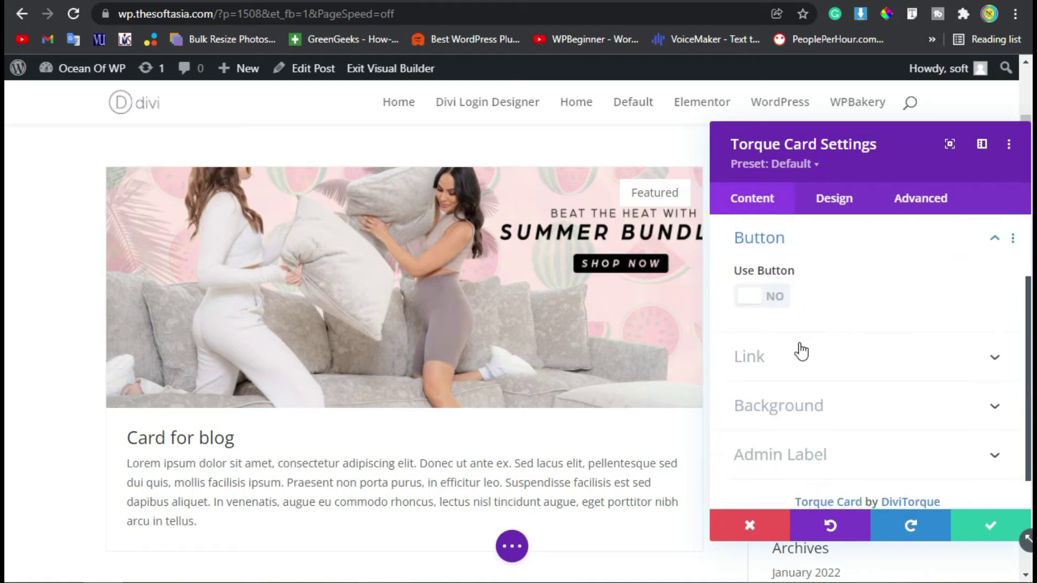
# Step: Enable the card button and relabel it from 'Learn More' to 'Show More'
pyautogui.click(764, 302)
pyautogui.moveTo(806, 359); pyautogui.dragTo(712, 372)
pyautogui.write('S')
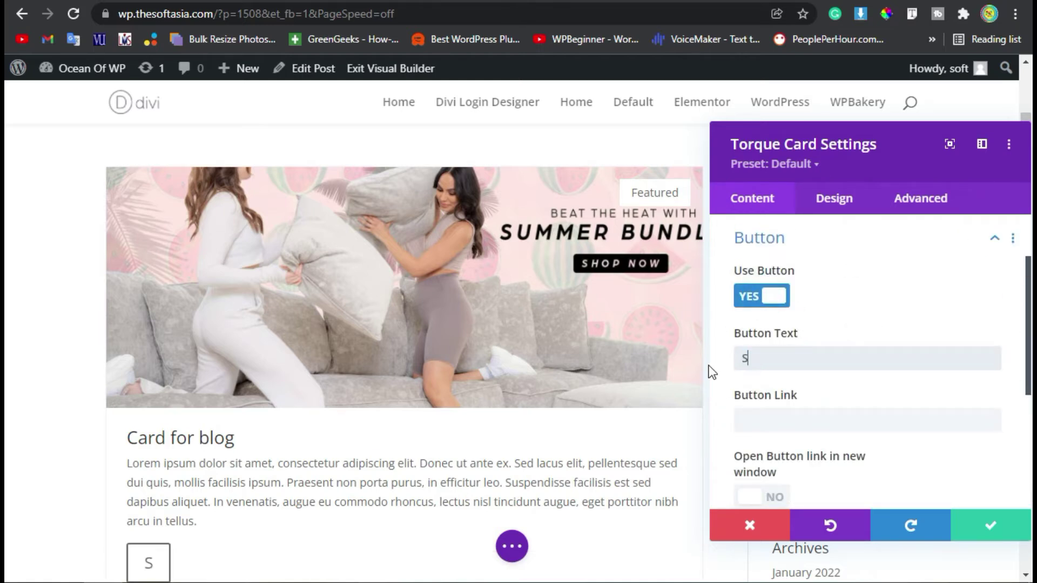
pyautogui.write('how More')
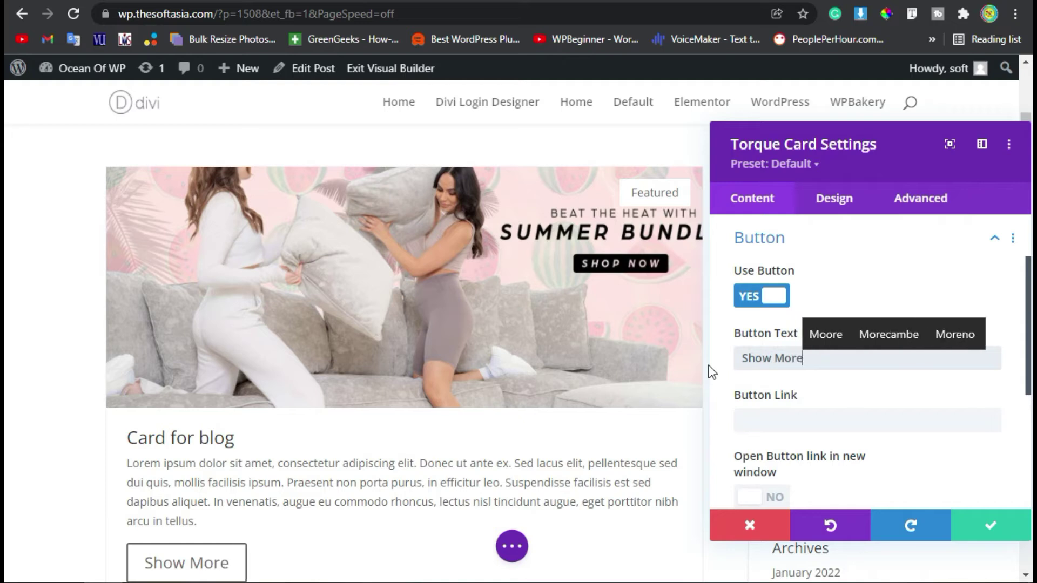
pyautogui.click(818, 417)
pyautogui.scroll(-4, 818, 416)
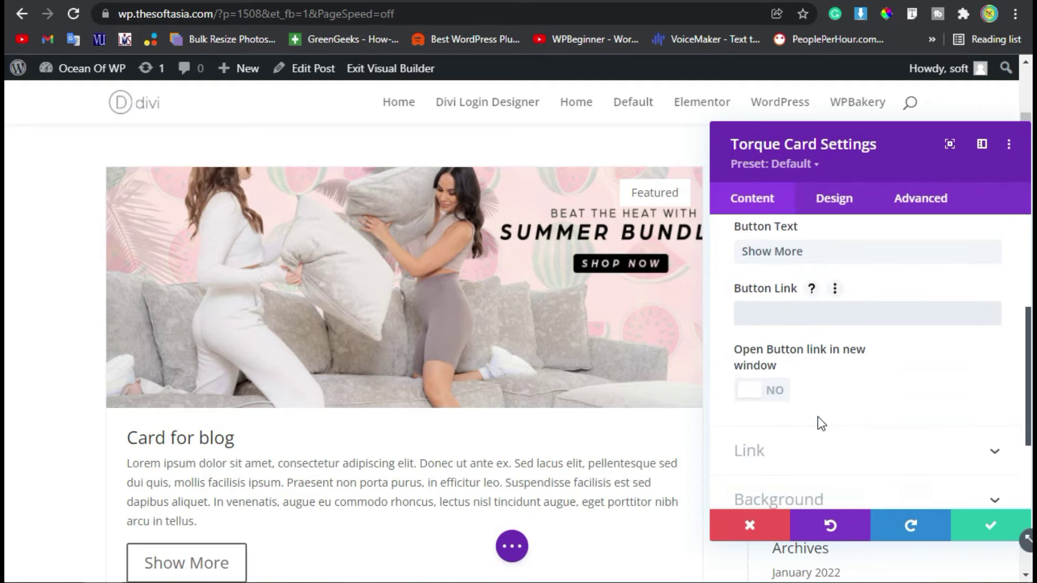
# Step: Switch the Torque Card to its Design settings, look through Card and Image/Icon, then collapse Image/Icon
pyautogui.click(844, 211)
pyautogui.click(755, 275)
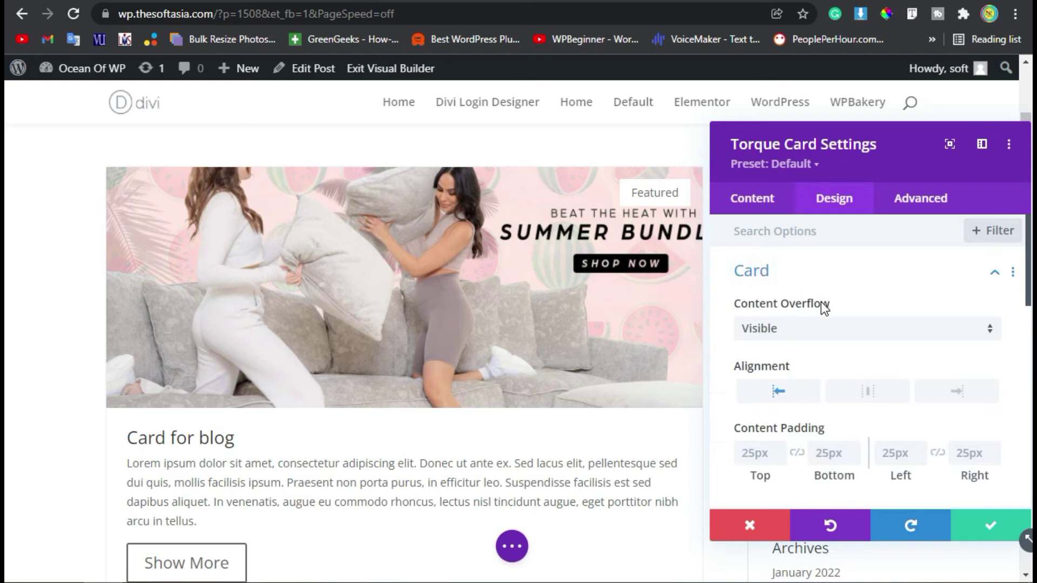
pyautogui.scroll(-4, 772, 399)
pyautogui.scroll(2, 786, 406)
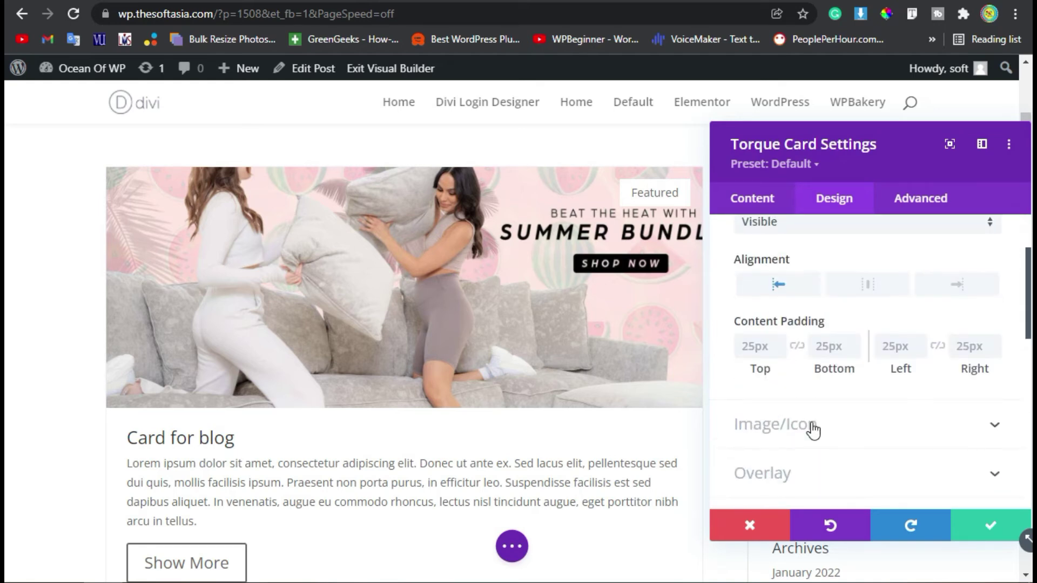
pyautogui.click(810, 422)
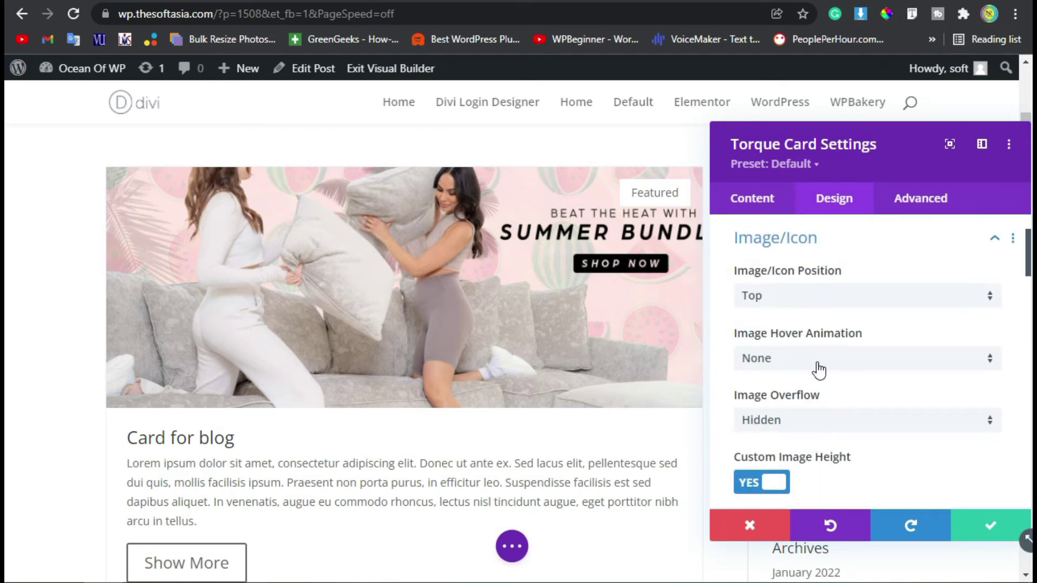
pyautogui.click(769, 244)
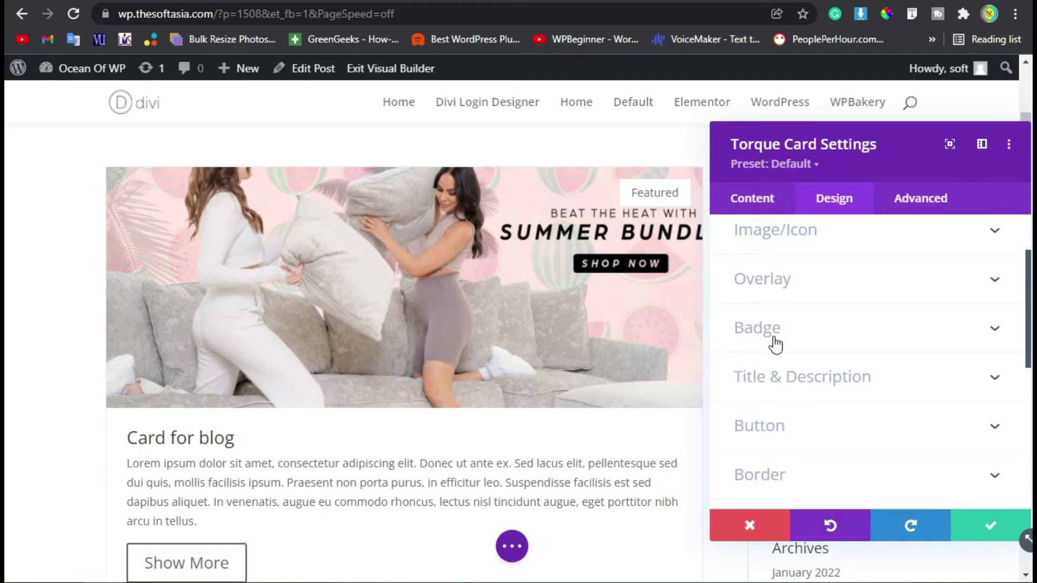
# Step: Give the Featured badge a red background and Abel Bold font
pyautogui.click(790, 338)
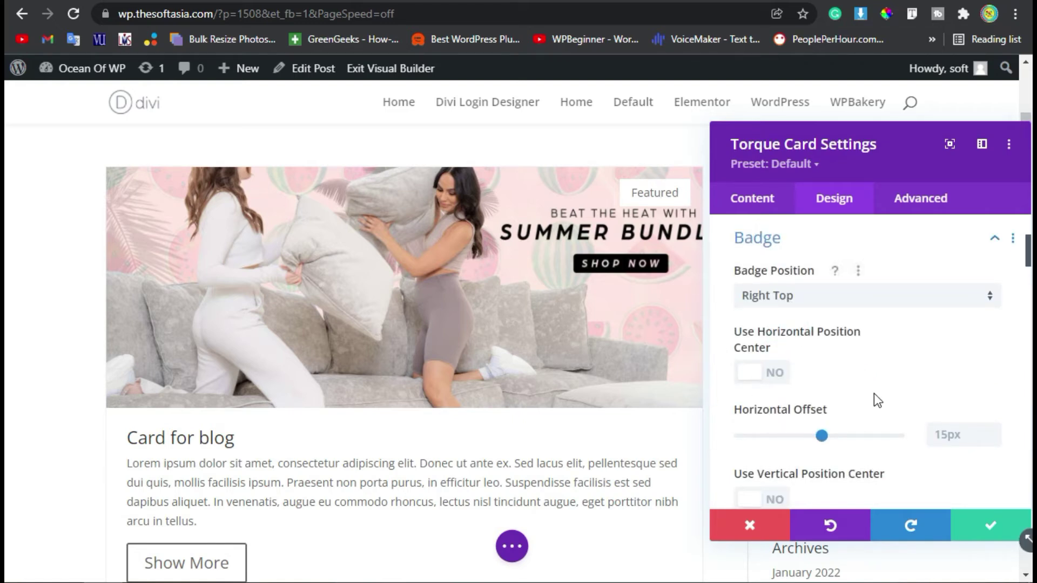
pyautogui.scroll(-8, 876, 400)
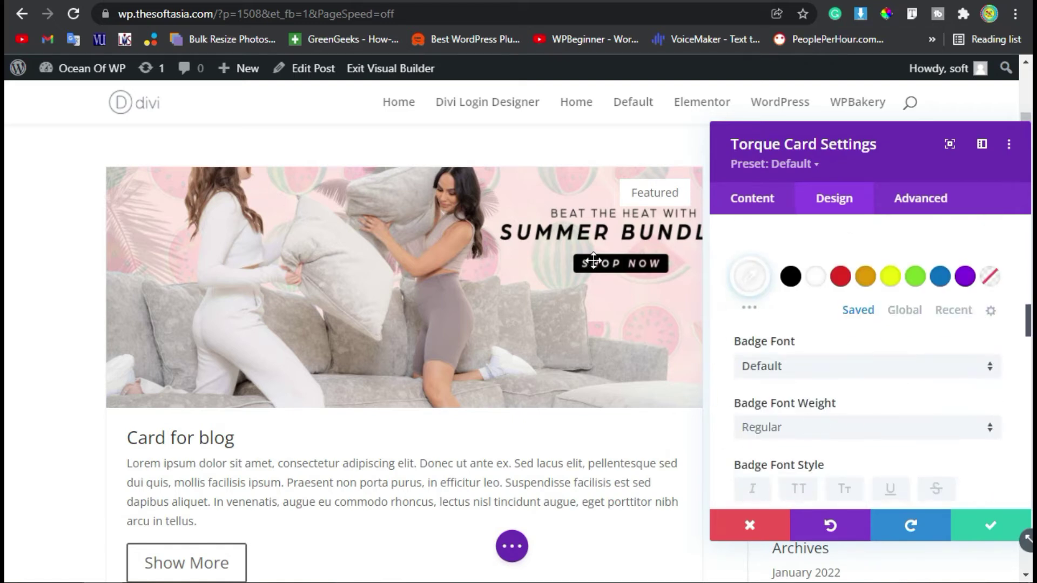
pyautogui.click(840, 278)
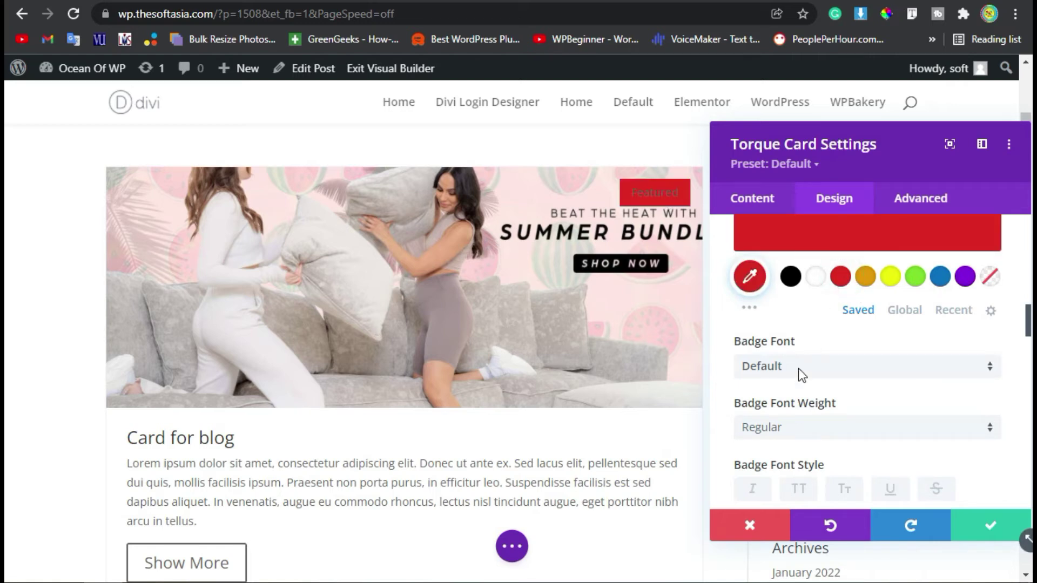
pyautogui.click(783, 372)
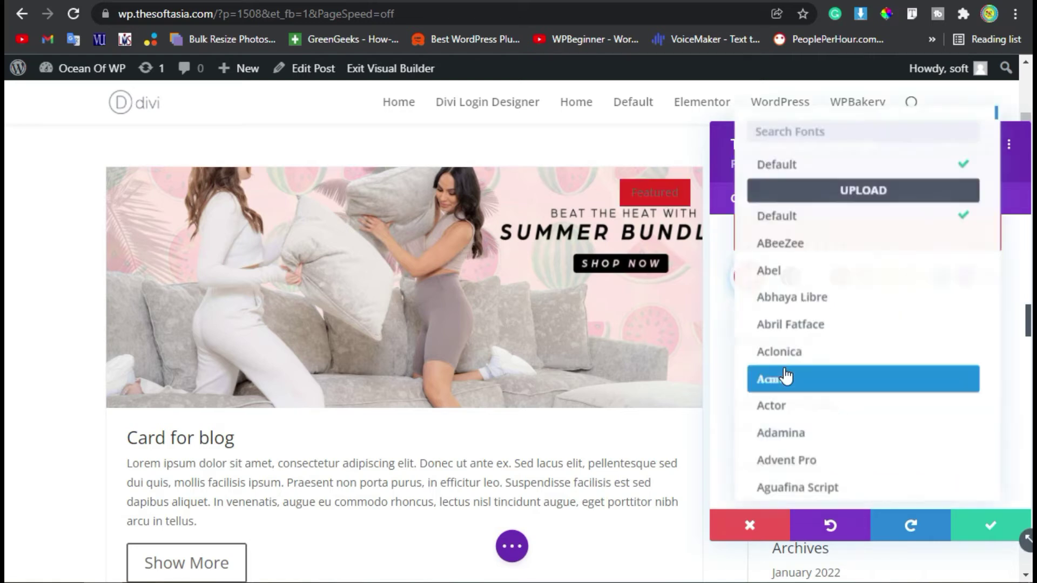
pyautogui.click(809, 281)
pyautogui.scroll(-3, 831, 377)
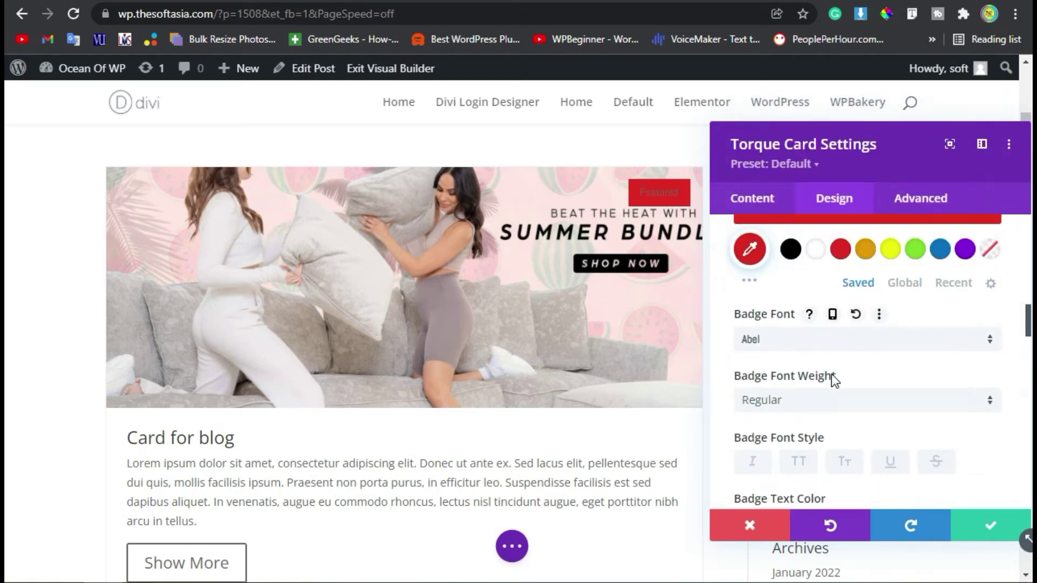
pyautogui.click(846, 316)
pyautogui.click(774, 363)
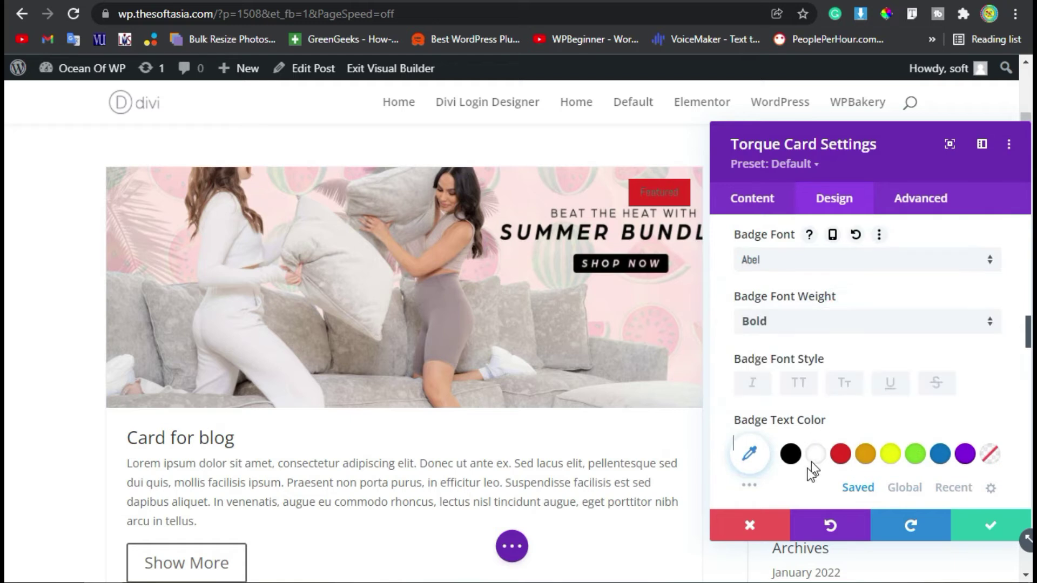
# Step: Set the badge text to 15px and white, then collapse the Badge group
pyautogui.scroll(-2, 939, 403)
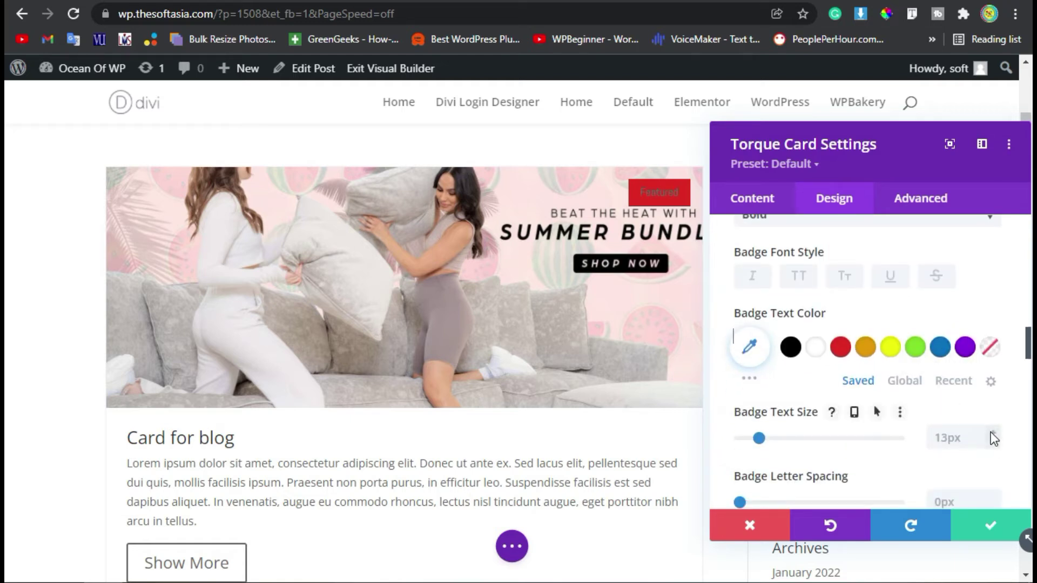
pyautogui.click(990, 432)
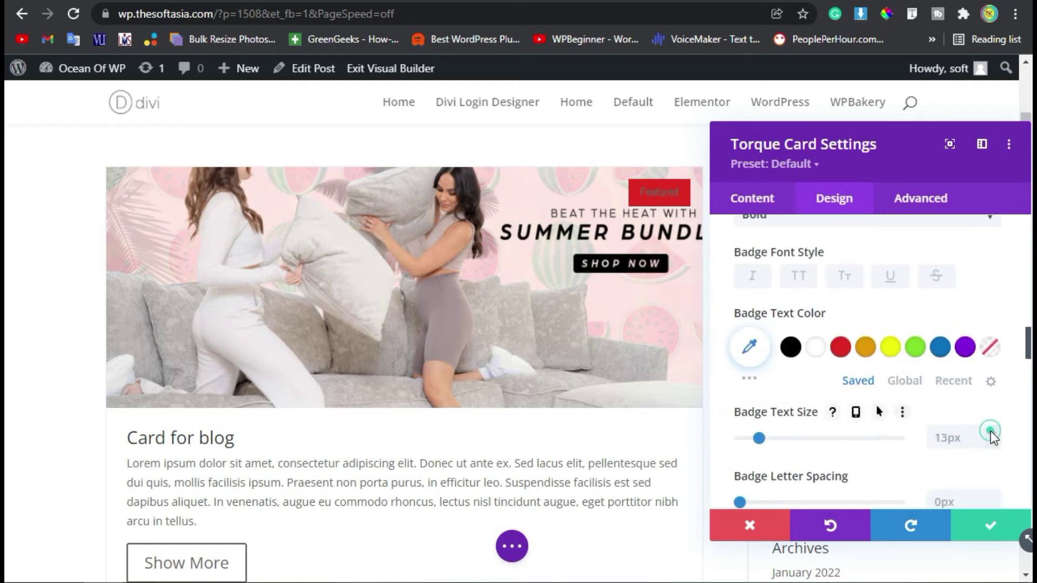
pyautogui.click(815, 347)
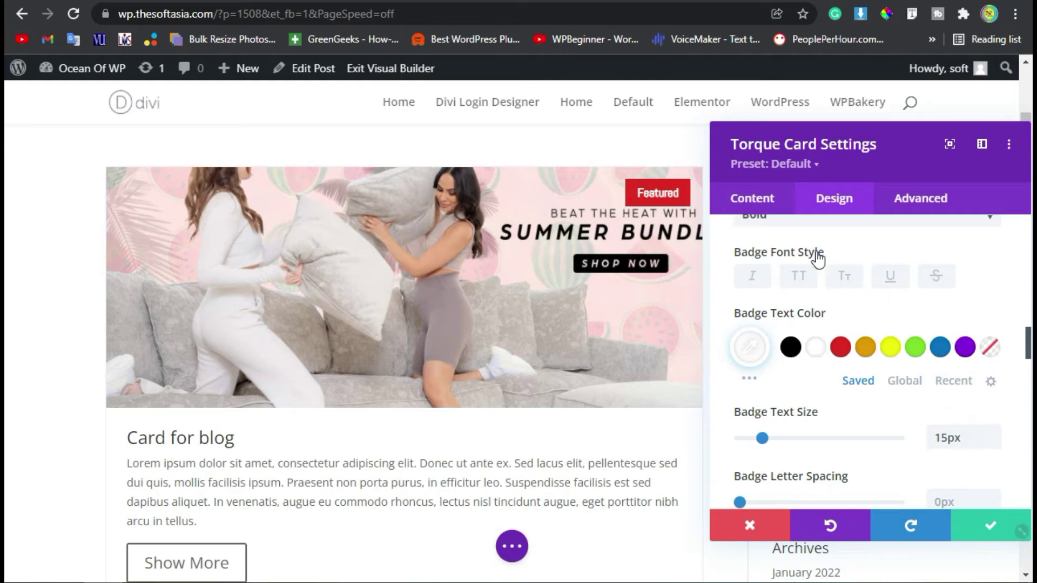
pyautogui.scroll(-4, 857, 308)
pyautogui.scroll(10, 868, 361)
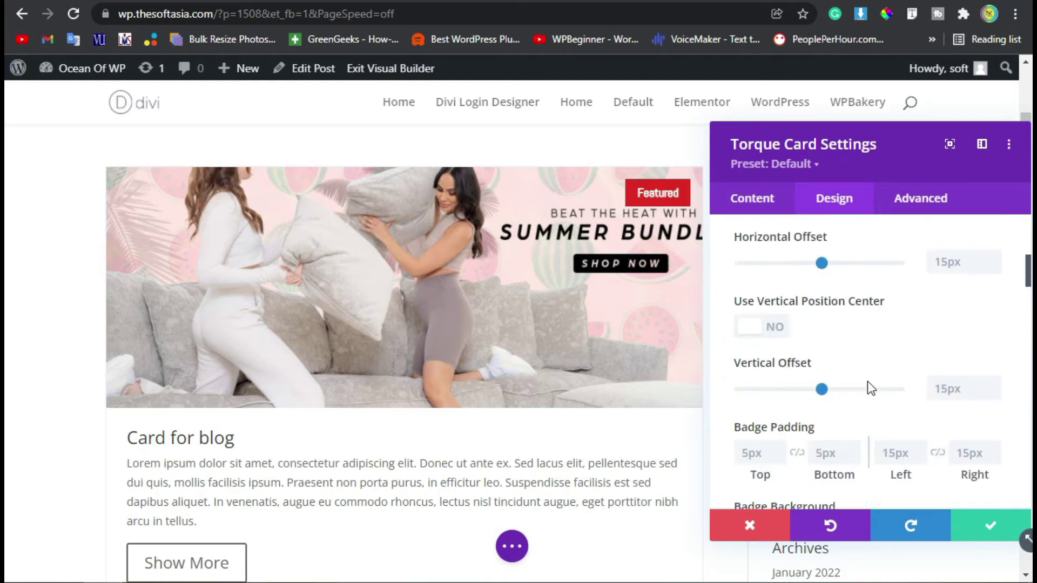
pyautogui.click(781, 240)
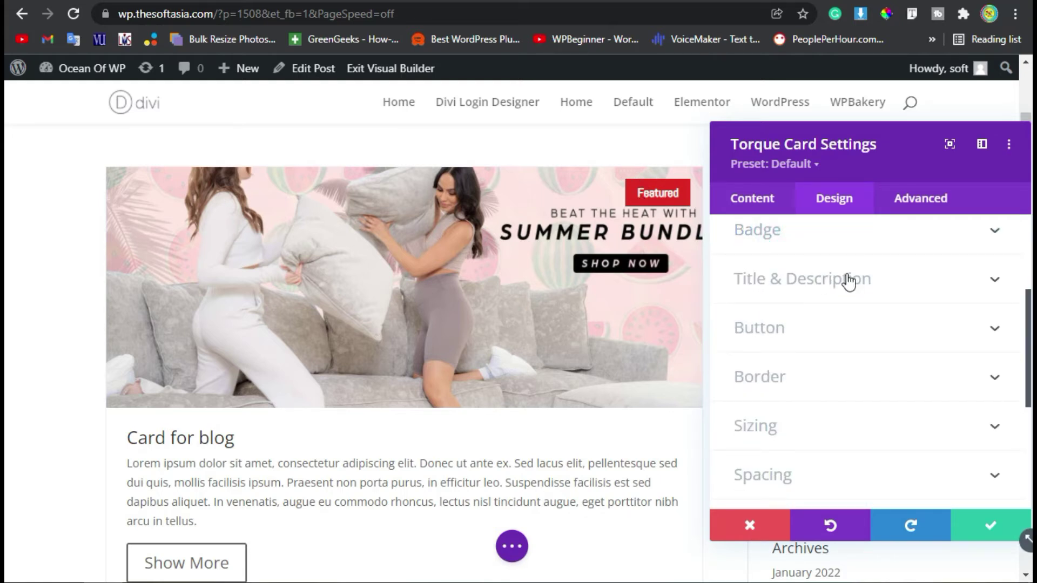
# Step: Set the card title font to Abel with Bold weight
pyautogui.click(892, 285)
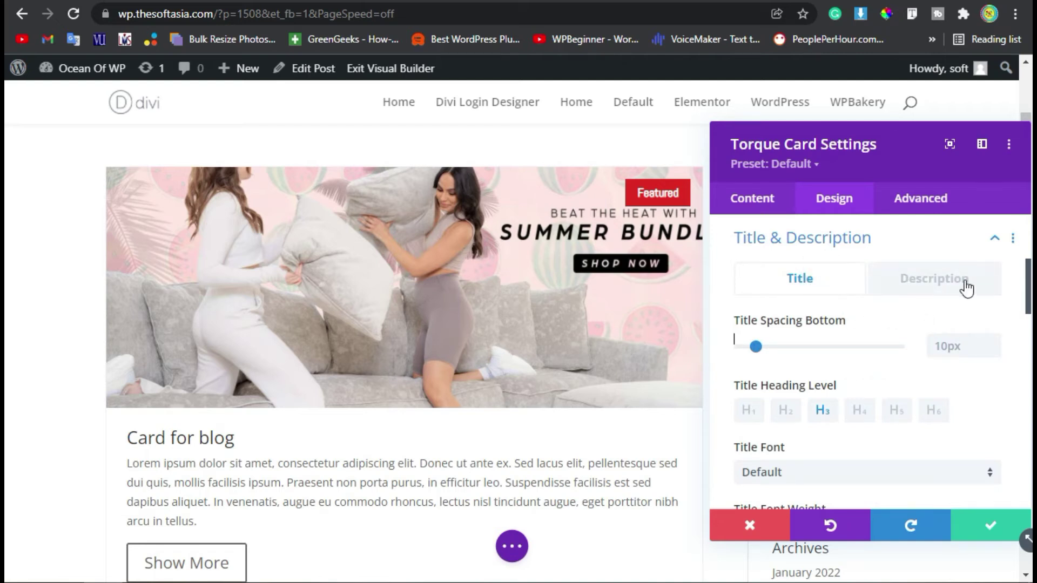
pyautogui.click(937, 285)
pyautogui.click(813, 284)
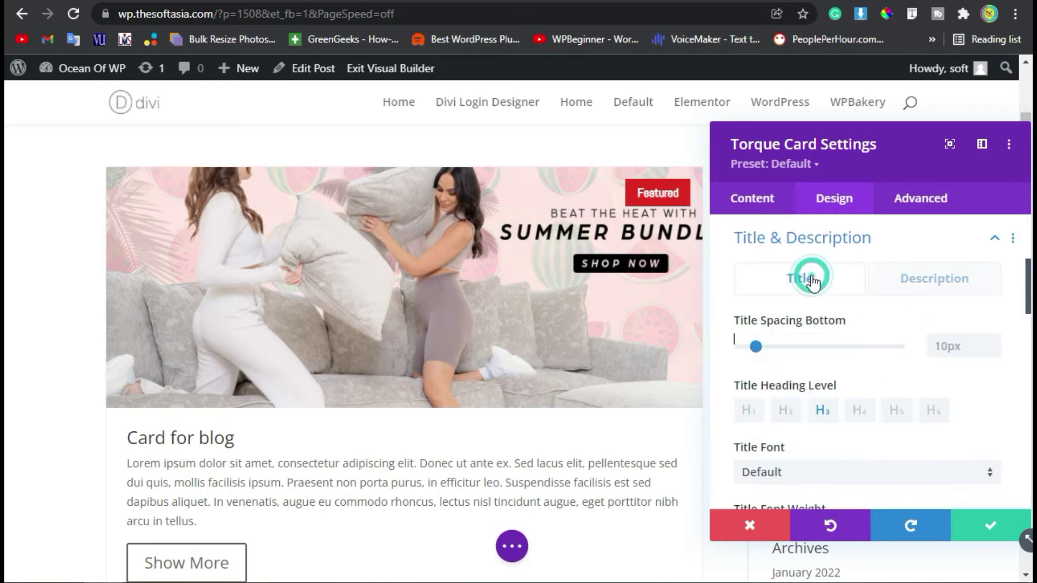
pyautogui.scroll(-3, 756, 386)
pyautogui.scroll(1, 824, 378)
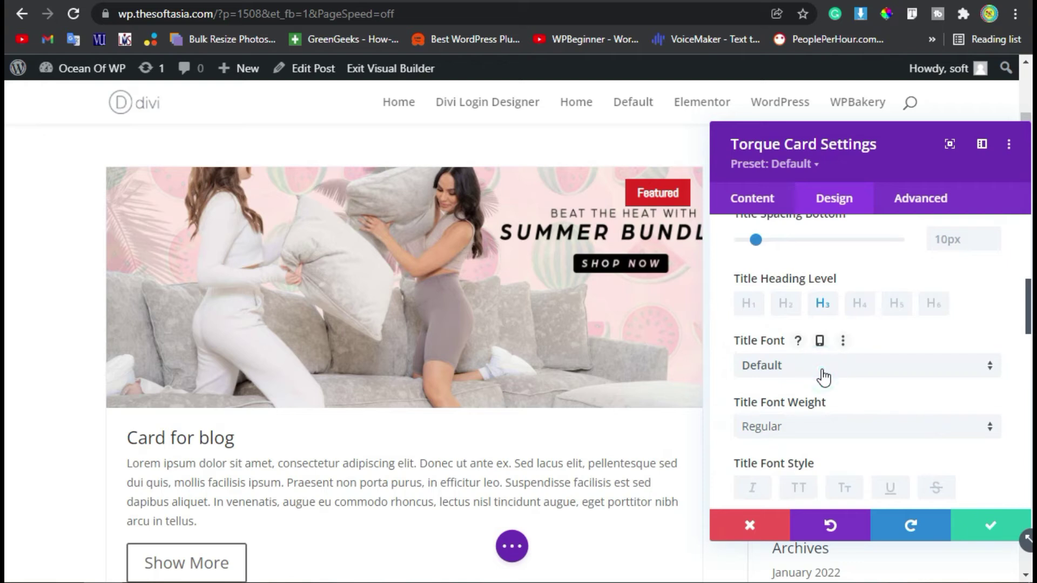
pyautogui.click(822, 374)
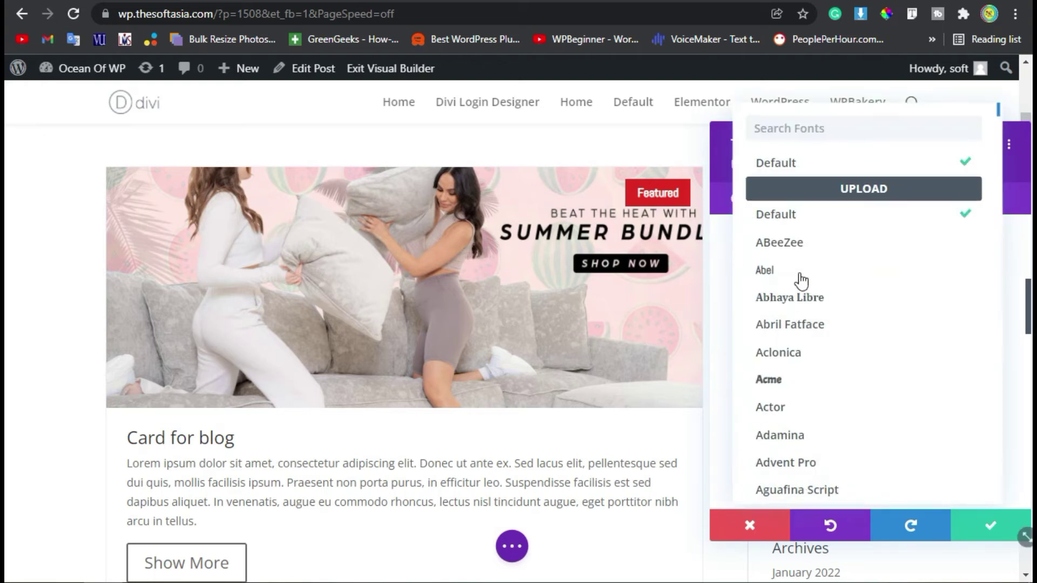
pyautogui.click(805, 268)
pyautogui.click(777, 424)
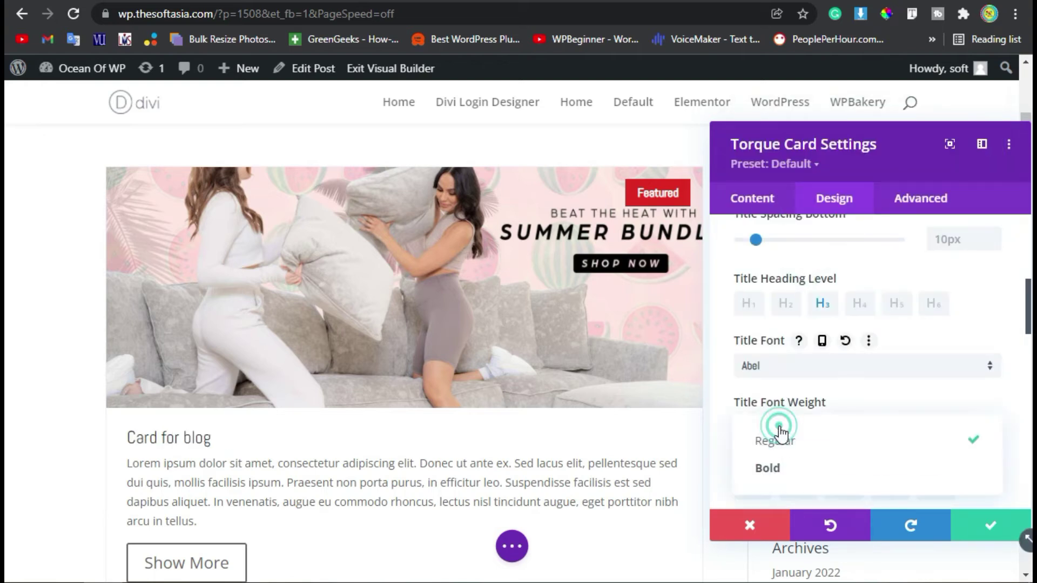
pyautogui.click(801, 468)
# Step: Make the card title red at a text size of 25px
pyautogui.scroll(-4, 842, 378)
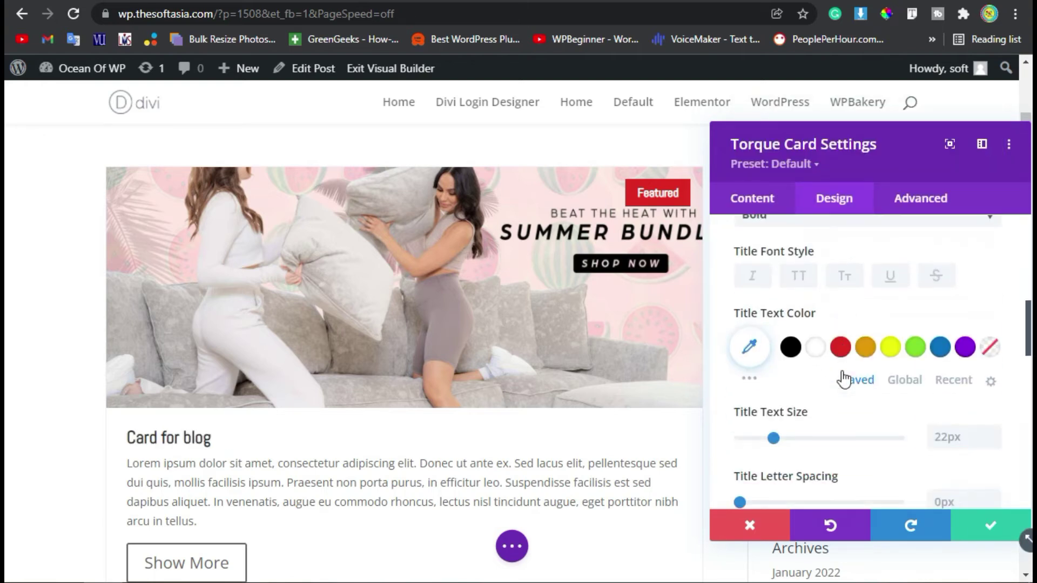
pyautogui.click(914, 347)
pyautogui.click(840, 346)
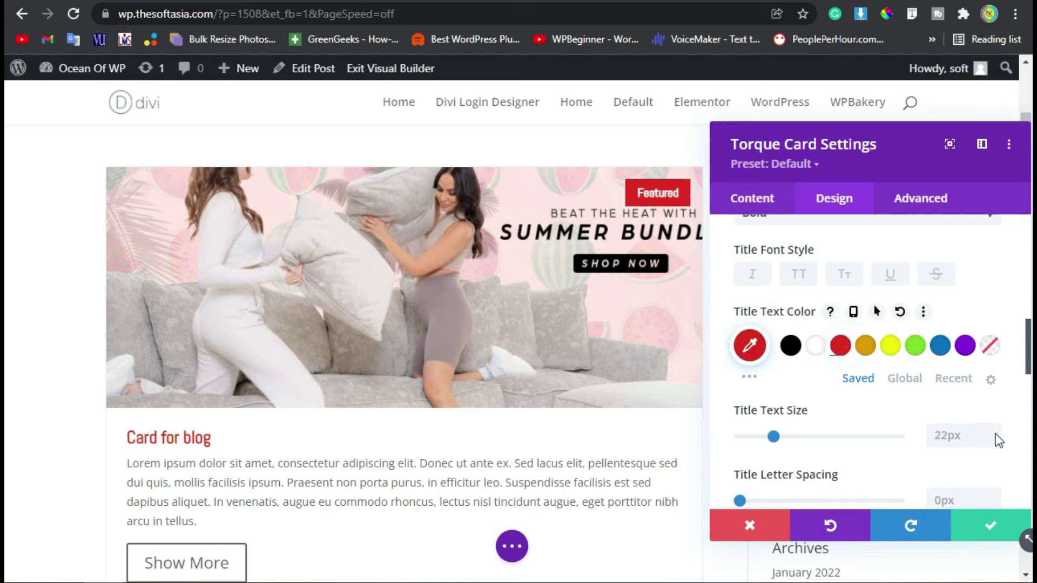
pyautogui.doubleClick(993, 432)
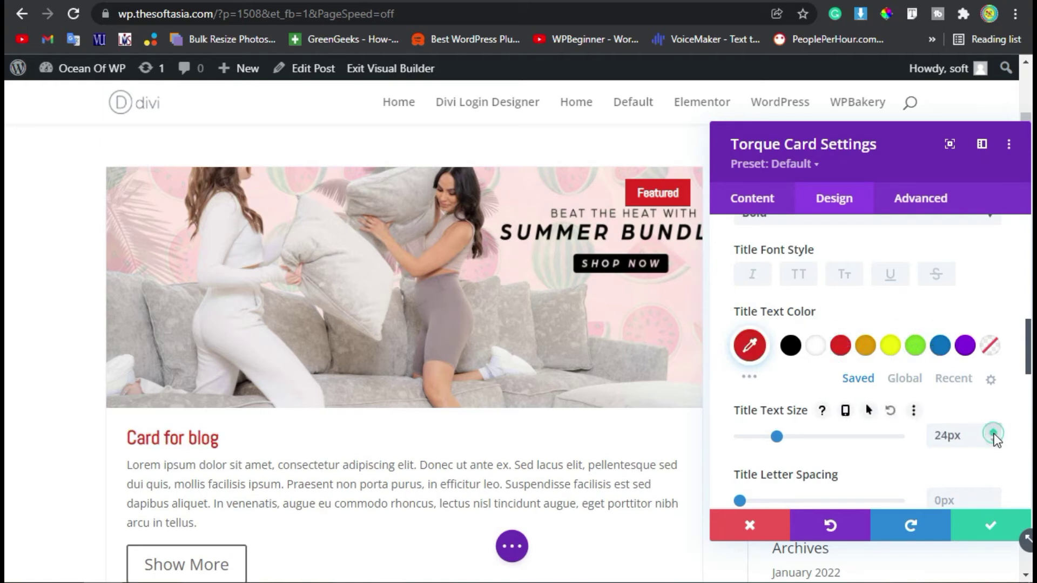
pyautogui.click(993, 432)
pyautogui.click(993, 432)
pyautogui.click(994, 436)
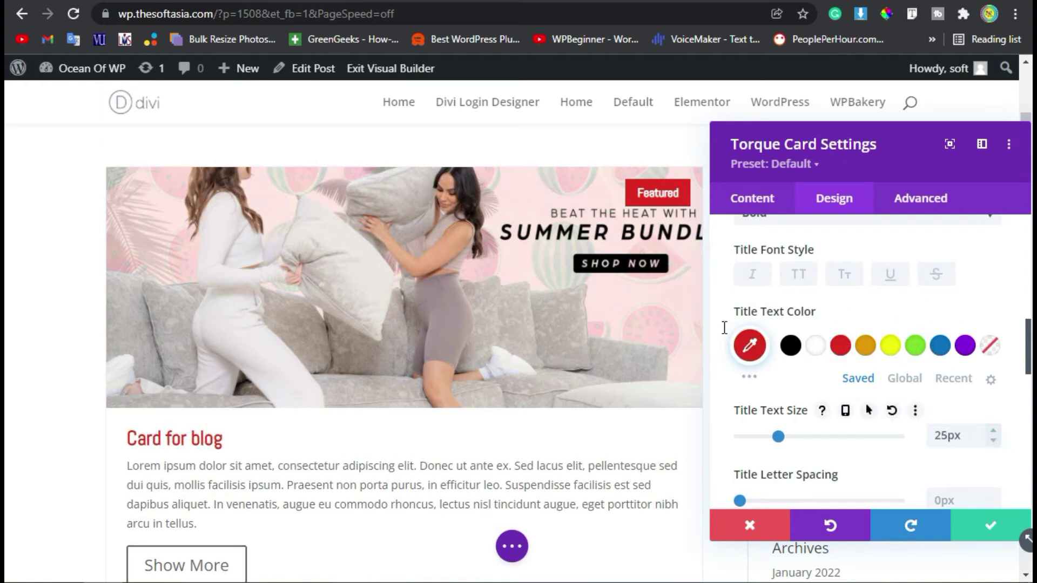
pyautogui.scroll(5, 817, 326)
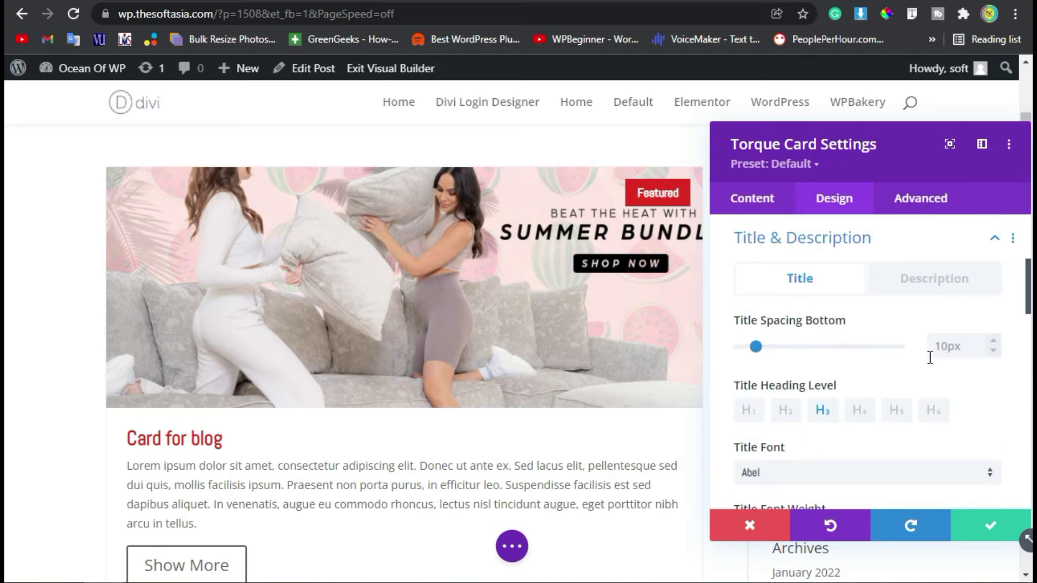
# Step: Set the card description to the Alata font with black text color
pyautogui.click(922, 279)
pyautogui.click(809, 349)
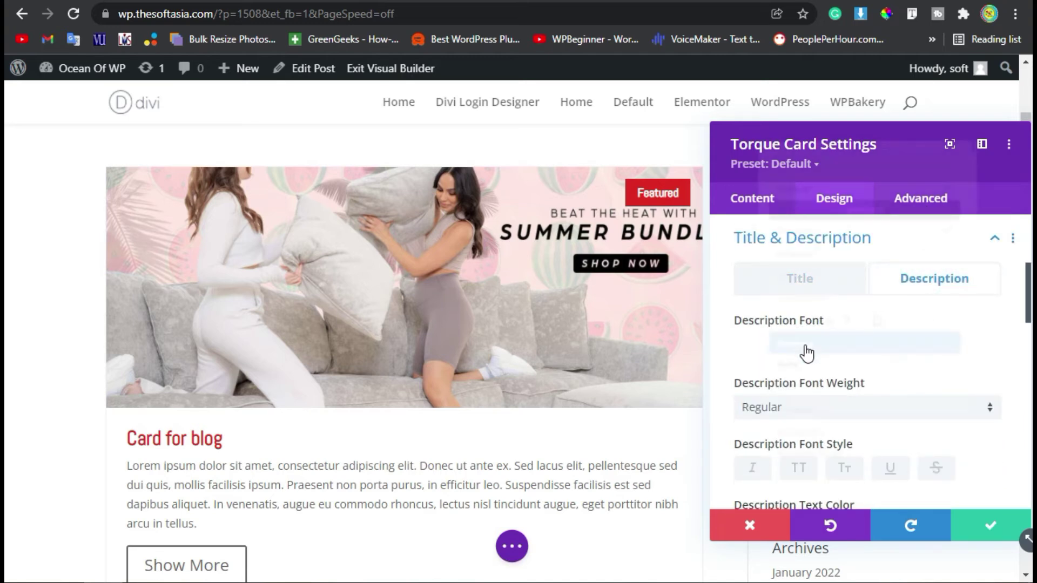
pyautogui.scroll(-5, 797, 419)
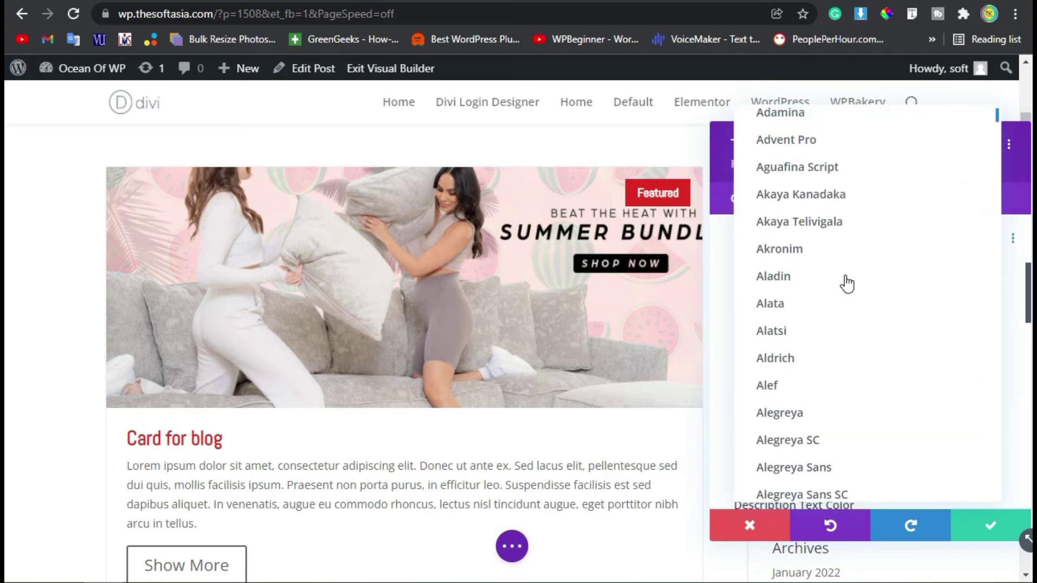
pyautogui.click(835, 301)
pyautogui.scroll(-2, 827, 319)
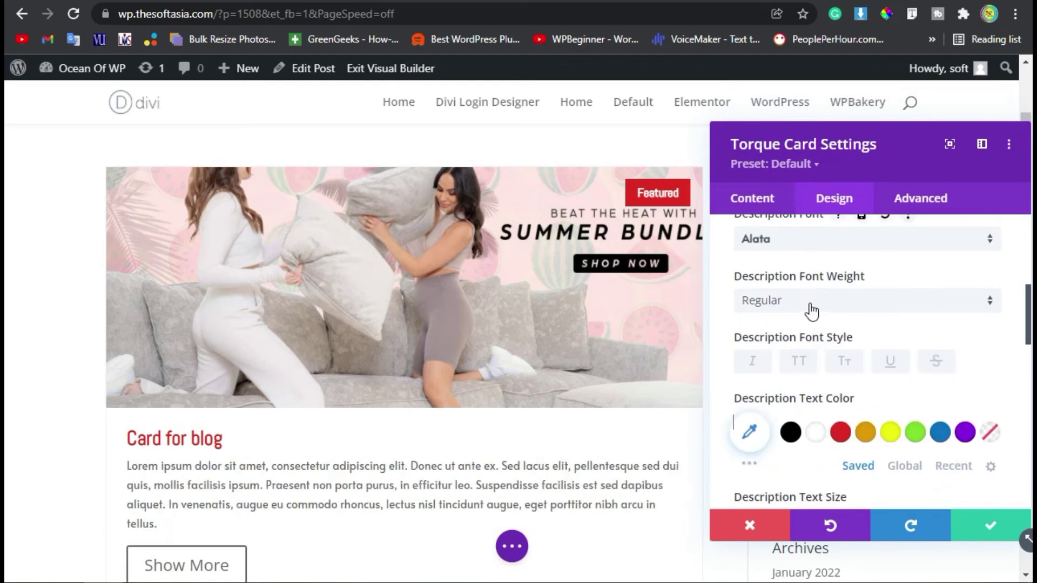
pyautogui.scroll(-2, 832, 327)
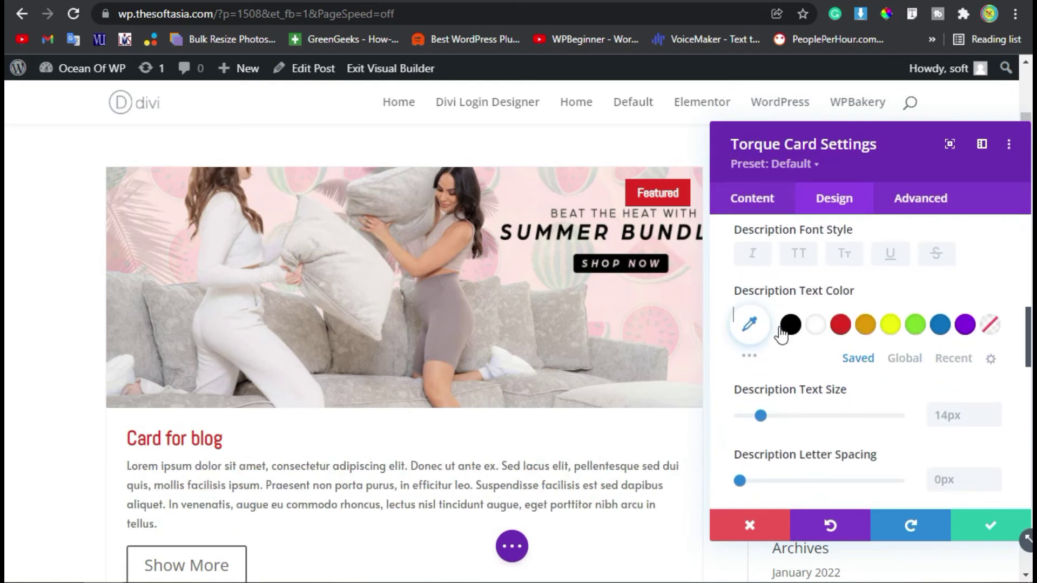
pyautogui.click(794, 324)
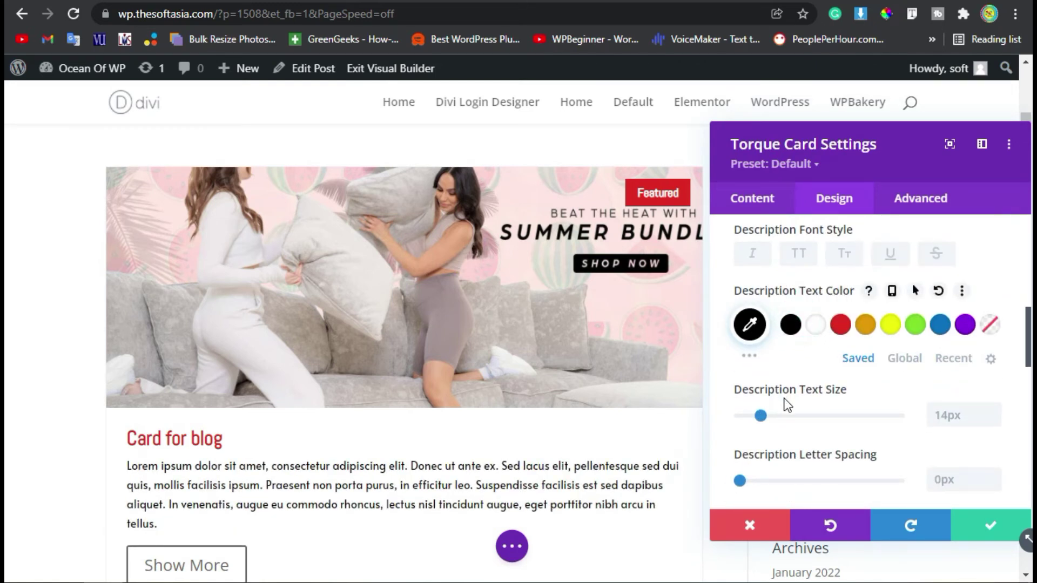
pyautogui.scroll(-2, 787, 405)
pyautogui.scroll(-8, 868, 437)
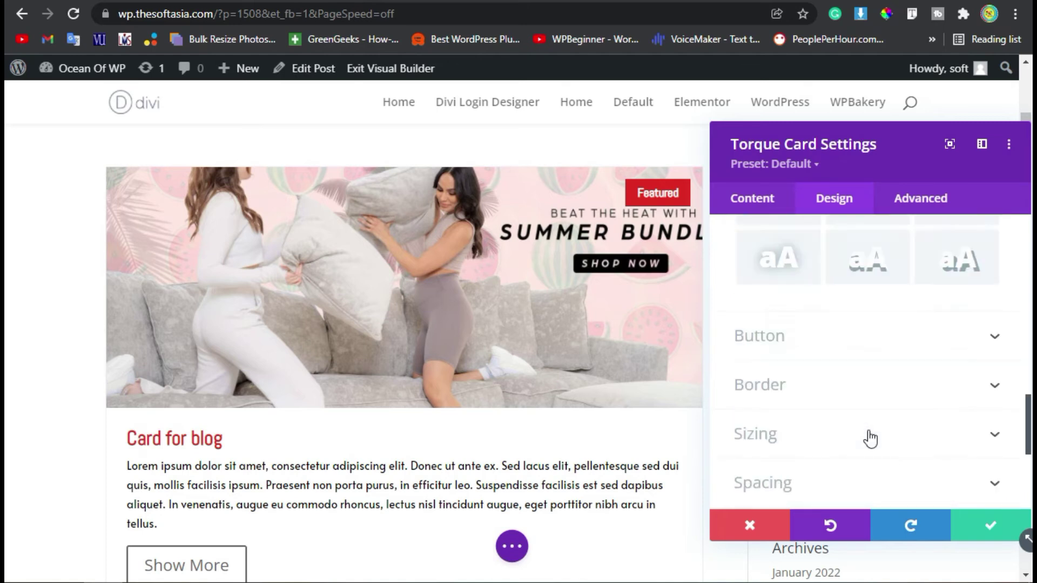
pyautogui.scroll(4, 868, 437)
# Step: Enable custom button styles and reduce the Show More text size to 15px
pyautogui.click(829, 348)
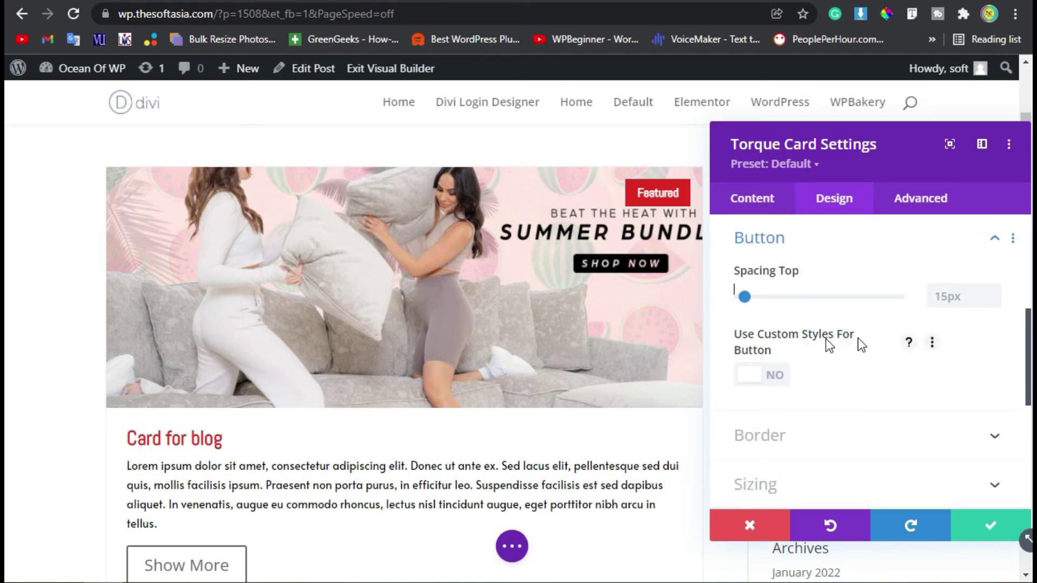
pyautogui.click(776, 371)
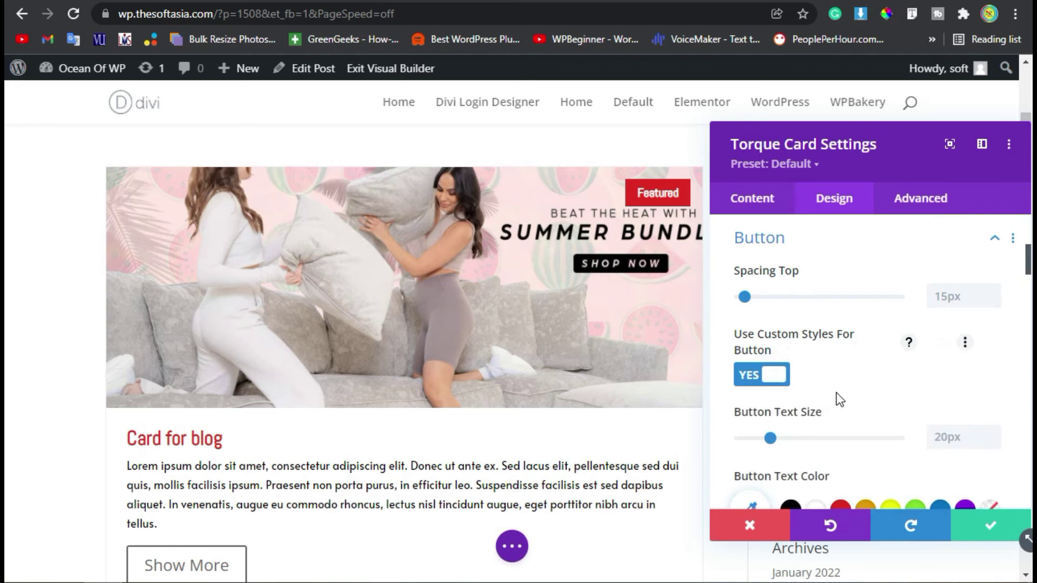
pyautogui.scroll(-2, 836, 393)
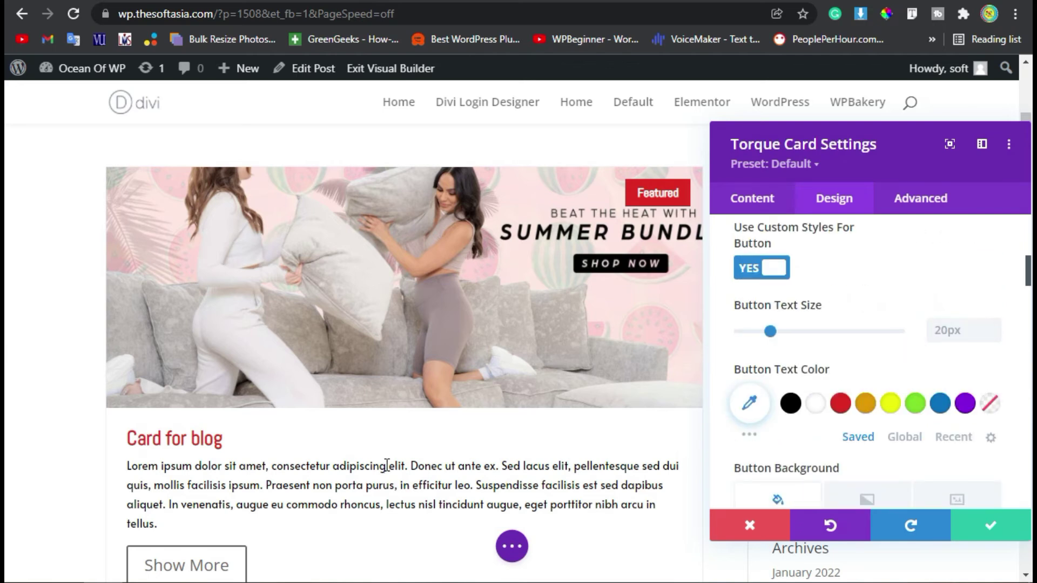
pyautogui.scroll(-2, 384, 470)
pyautogui.click(994, 325)
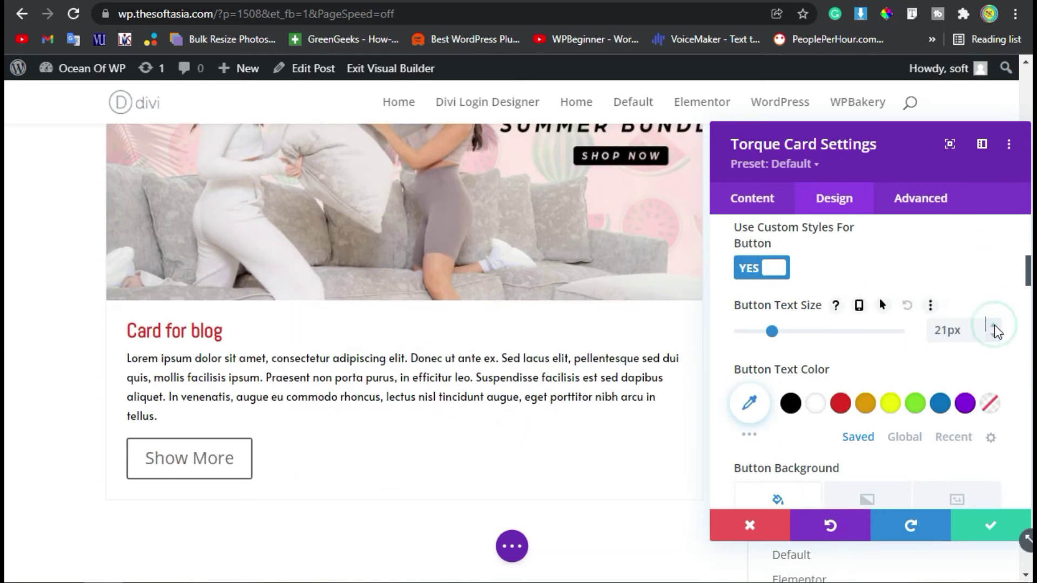
pyautogui.click(993, 337)
pyautogui.click(994, 337)
pyautogui.click(993, 337)
pyautogui.click(993, 337)
pyautogui.click(994, 337)
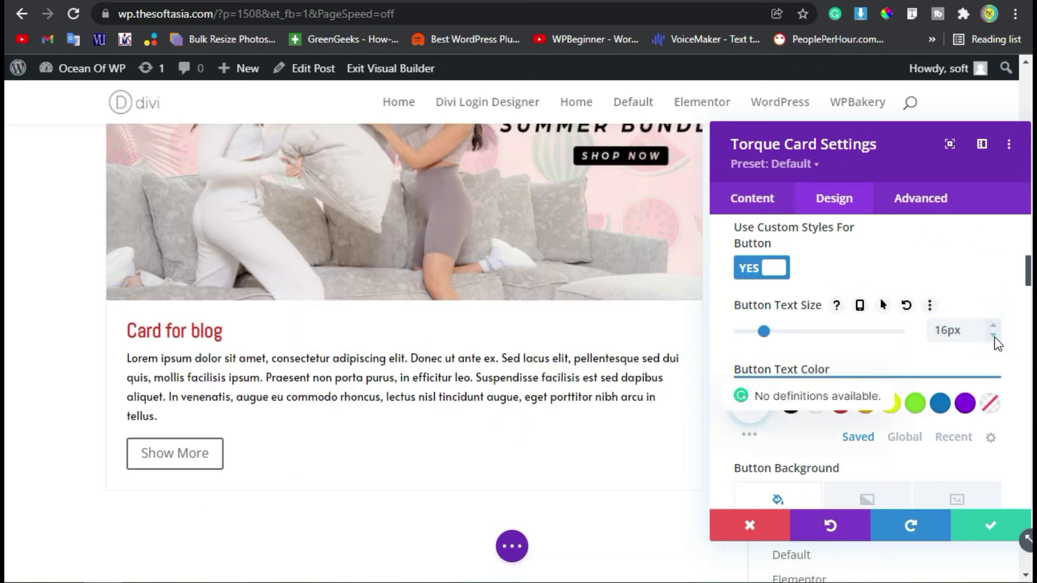
pyautogui.click(993, 337)
# Step: Give the Show More button a red background with white text
pyautogui.scroll(-2, 958, 288)
pyautogui.scroll(-1, 958, 295)
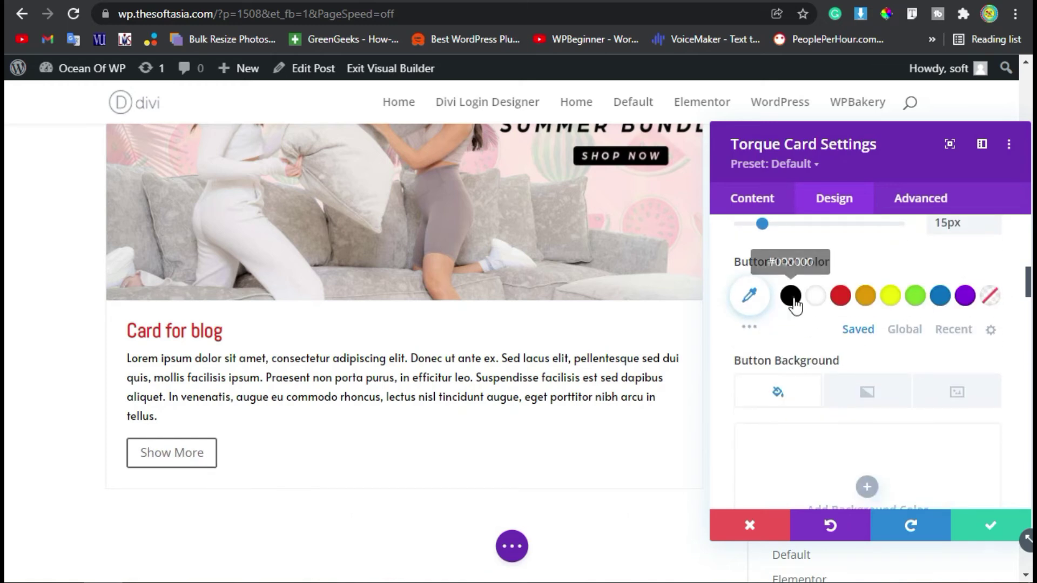
pyautogui.click(790, 296)
pyautogui.scroll(-3, 814, 440)
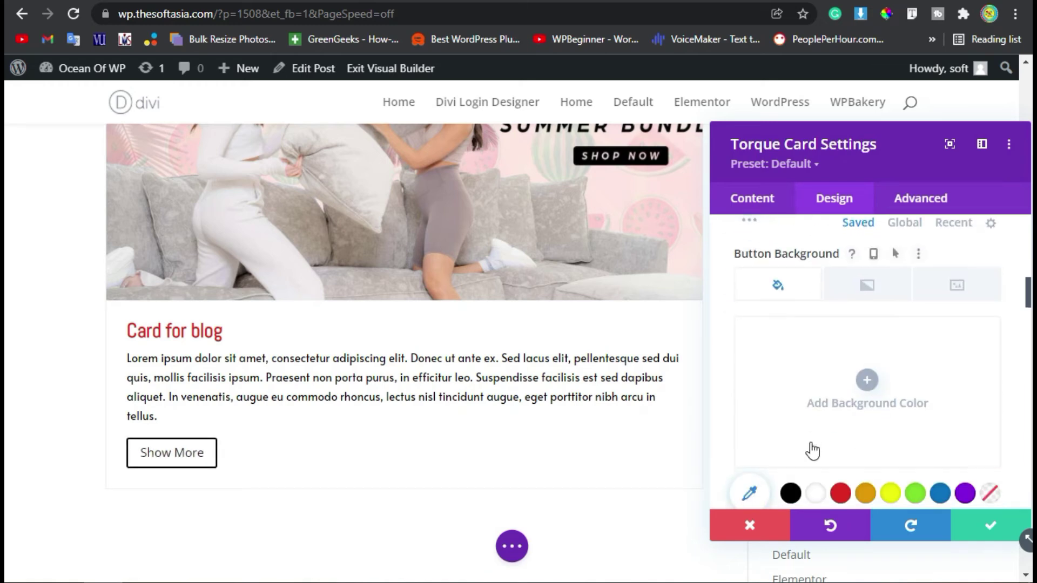
pyautogui.click(840, 493)
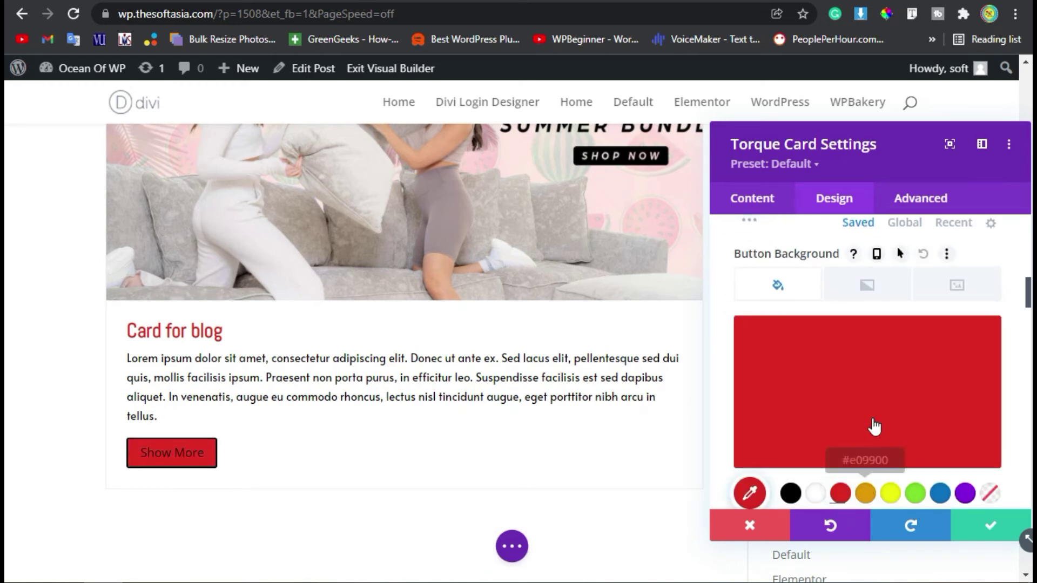
pyautogui.scroll(5, 835, 382)
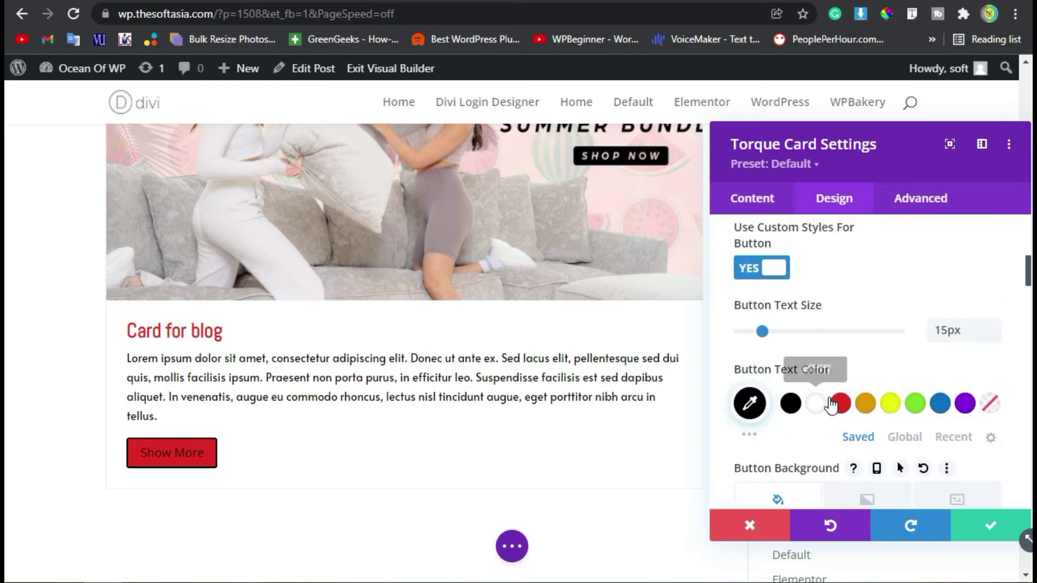
pyautogui.click(816, 405)
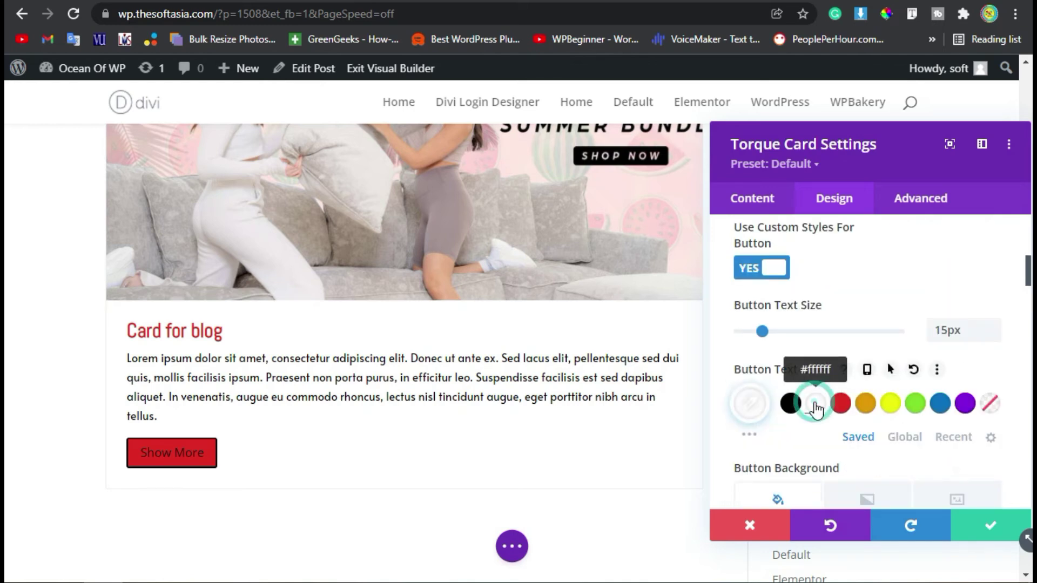
pyautogui.scroll(-4, 789, 443)
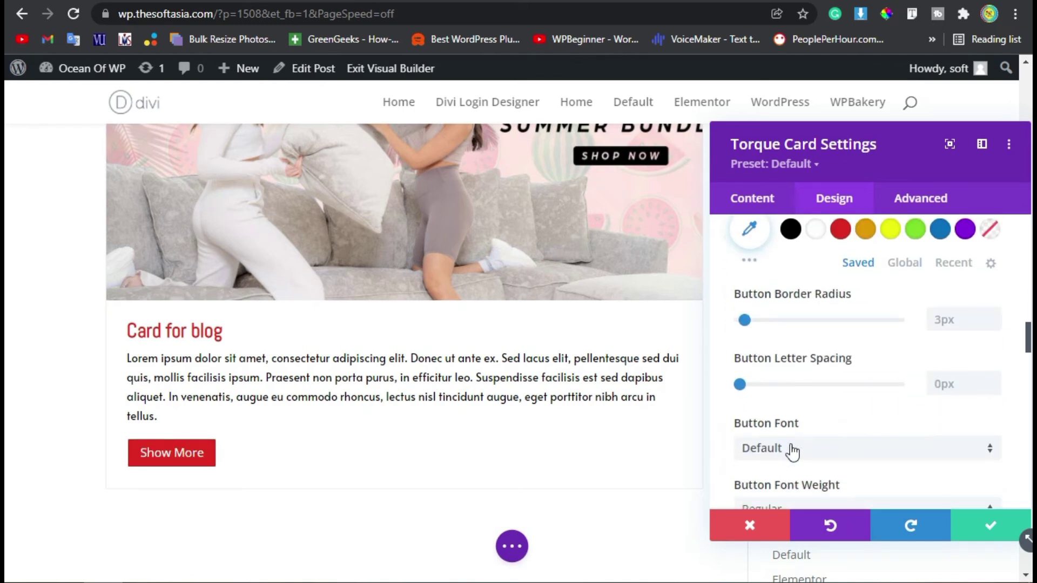
pyautogui.scroll(-3, 916, 486)
# Step: Confirm the card settings, save the post, and exit the Visual Builder to view it
pyautogui.click(994, 529)
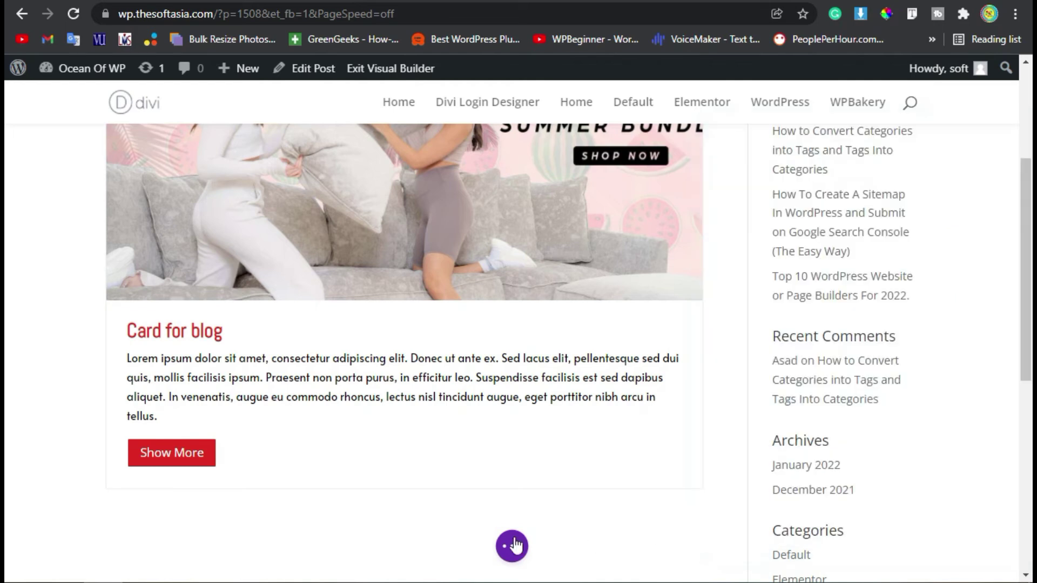
pyautogui.click(511, 547)
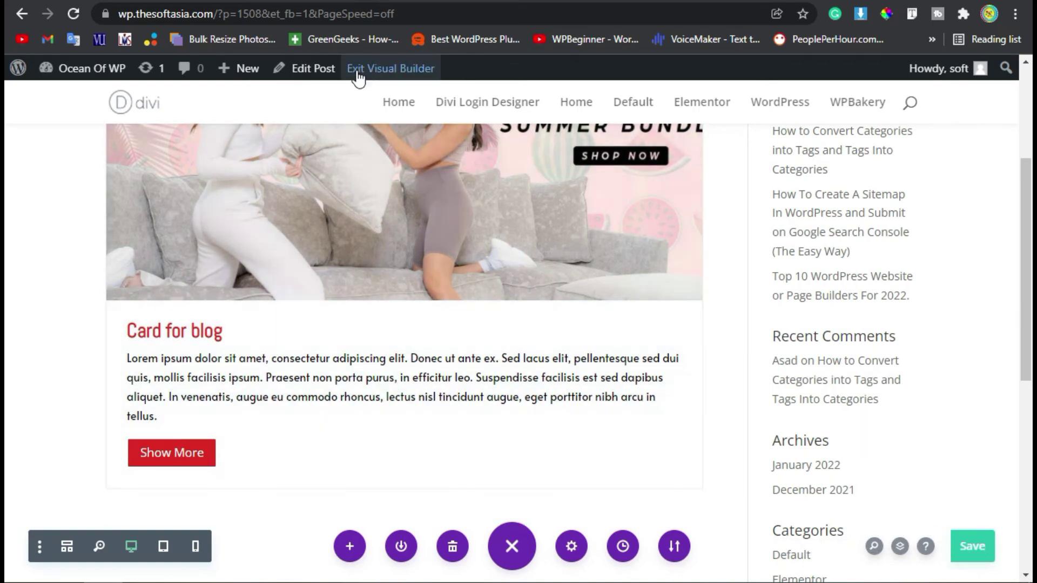
pyautogui.click(379, 69)
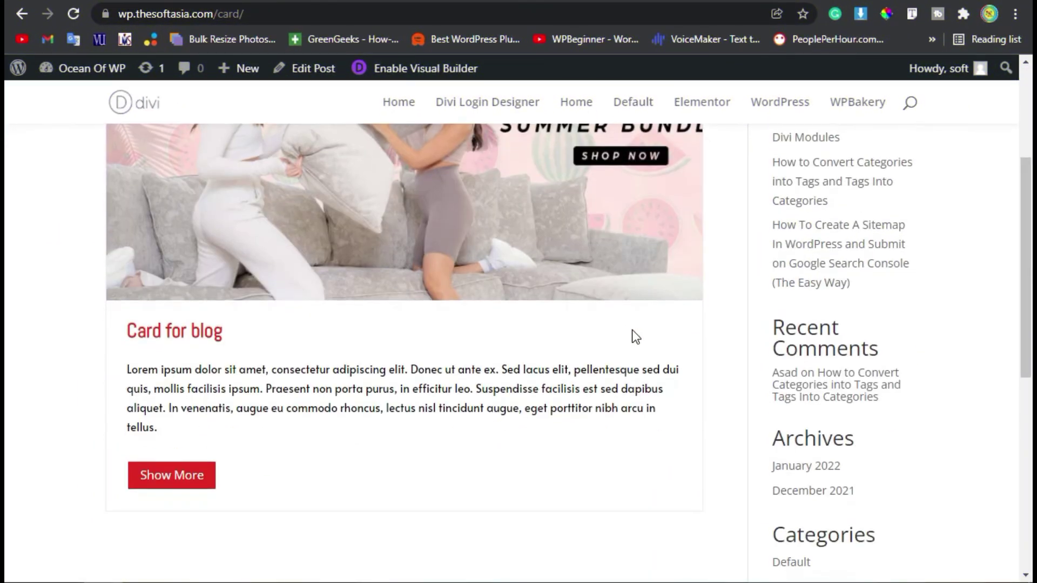
pyautogui.scroll(2, 409, 303)
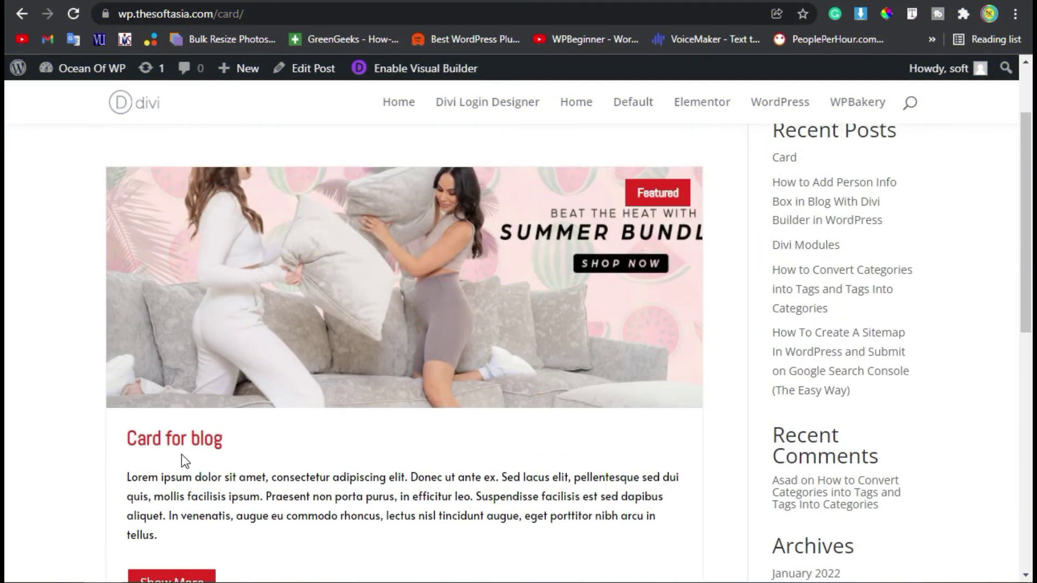
pyautogui.scroll(-2, 269, 423)
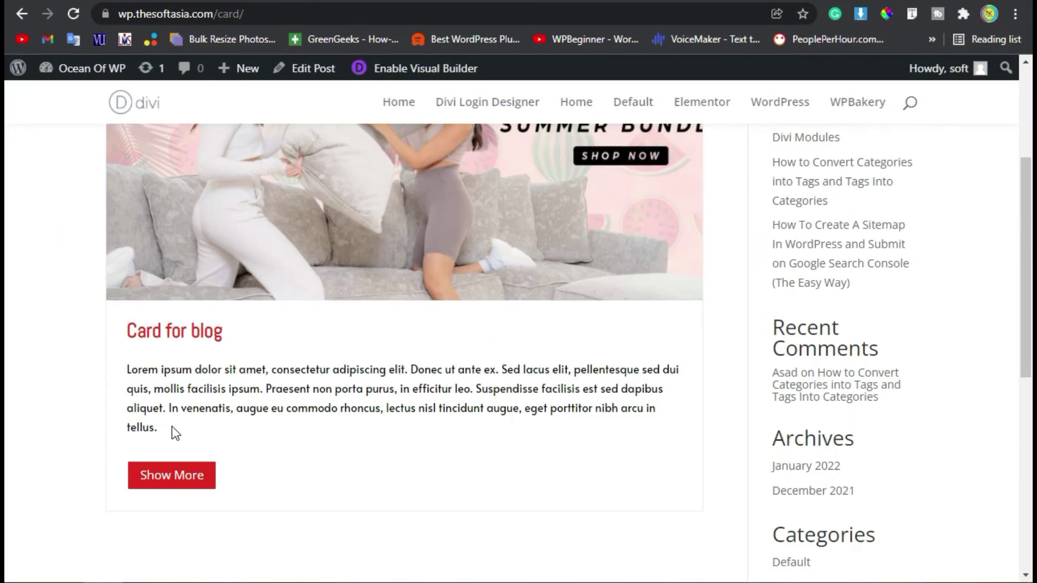
pyautogui.scroll(4, 172, 426)
pyautogui.click(327, 353)
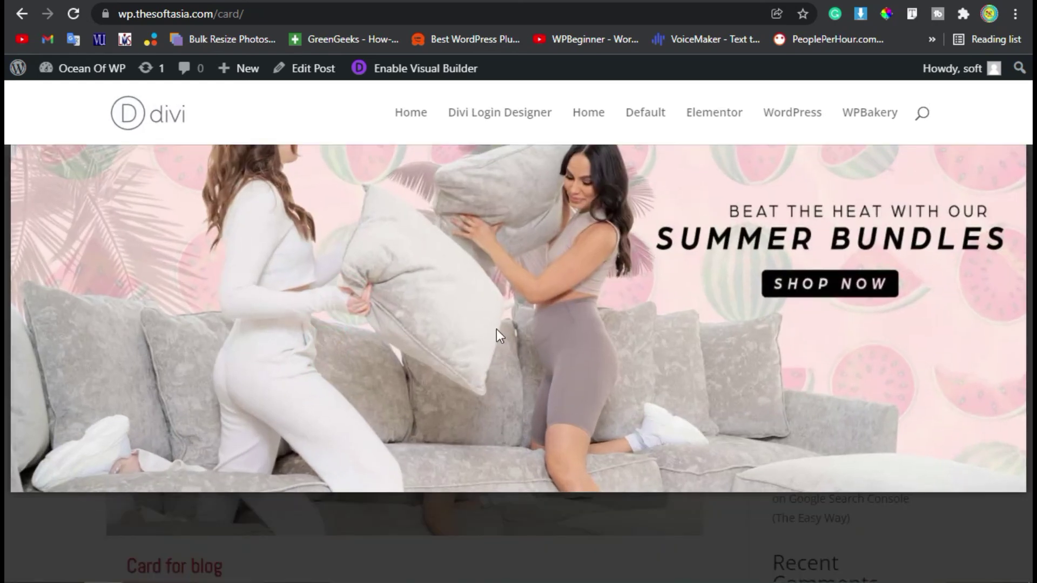
pyautogui.click(373, 530)
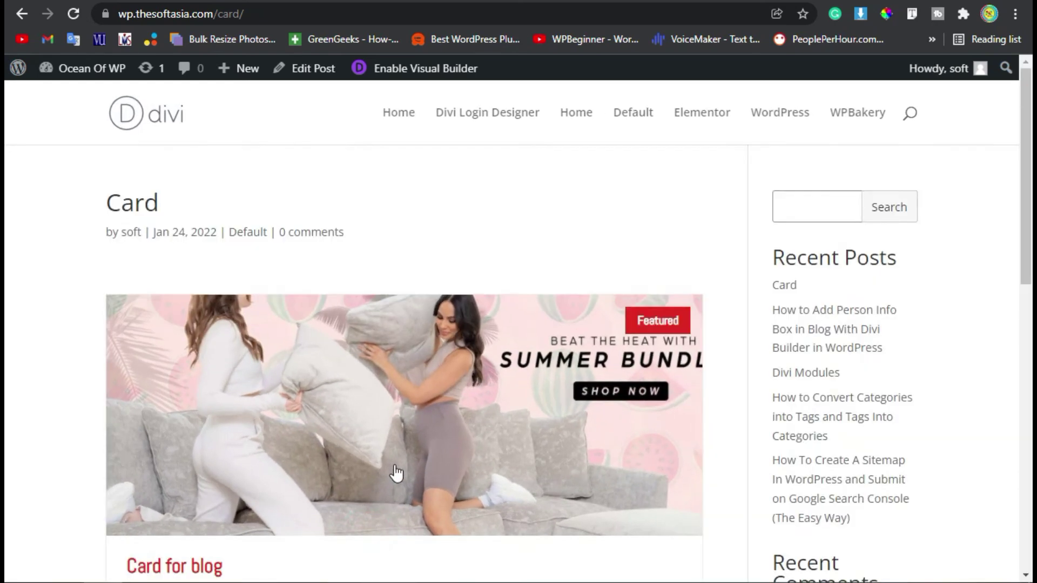
pyautogui.scroll(-4, 394, 475)
pyautogui.moveTo(123, 340); pyautogui.dragTo(195, 342)
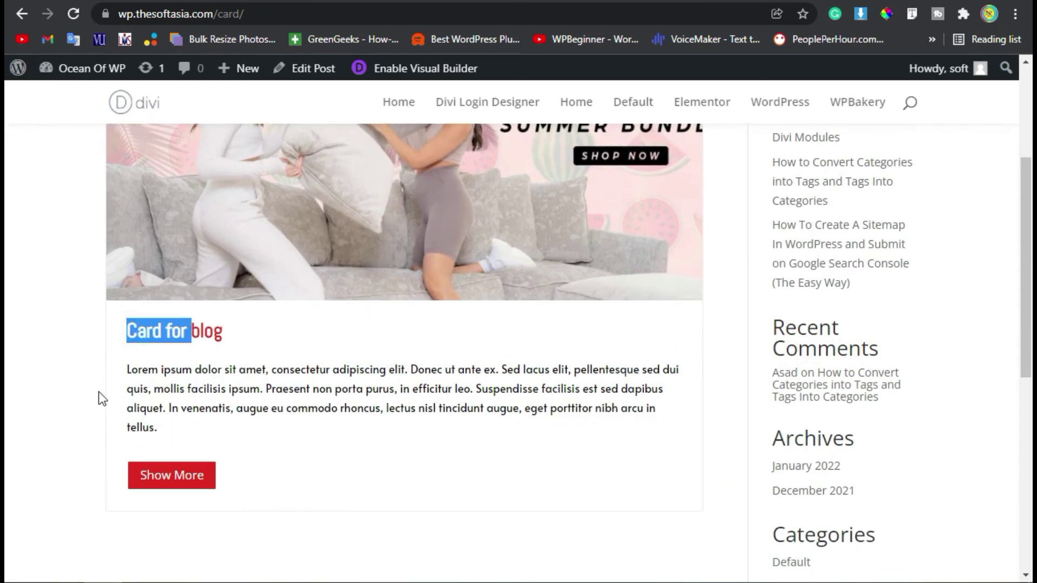
pyautogui.moveTo(103, 398); pyautogui.dragTo(93, 378)
pyautogui.scroll(4, 667, 450)
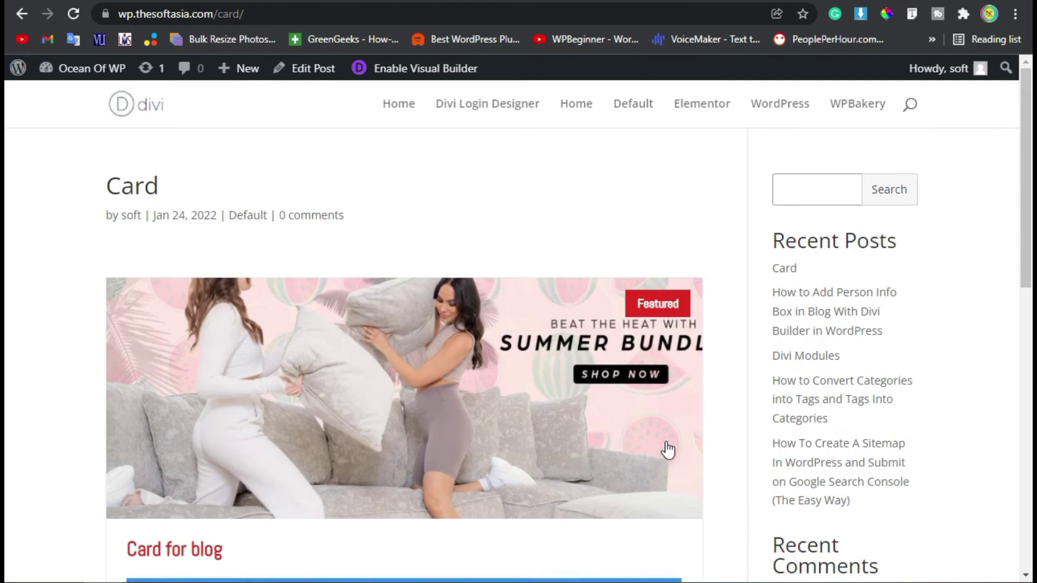
pyautogui.moveTo(641, 316); pyautogui.dragTo(700, 332)
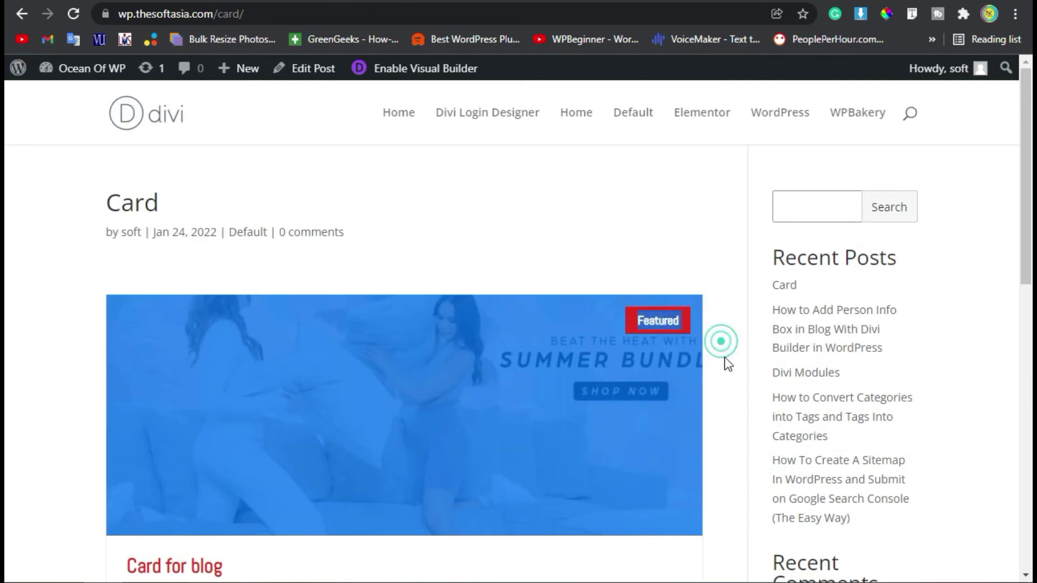
pyautogui.click(586, 440)
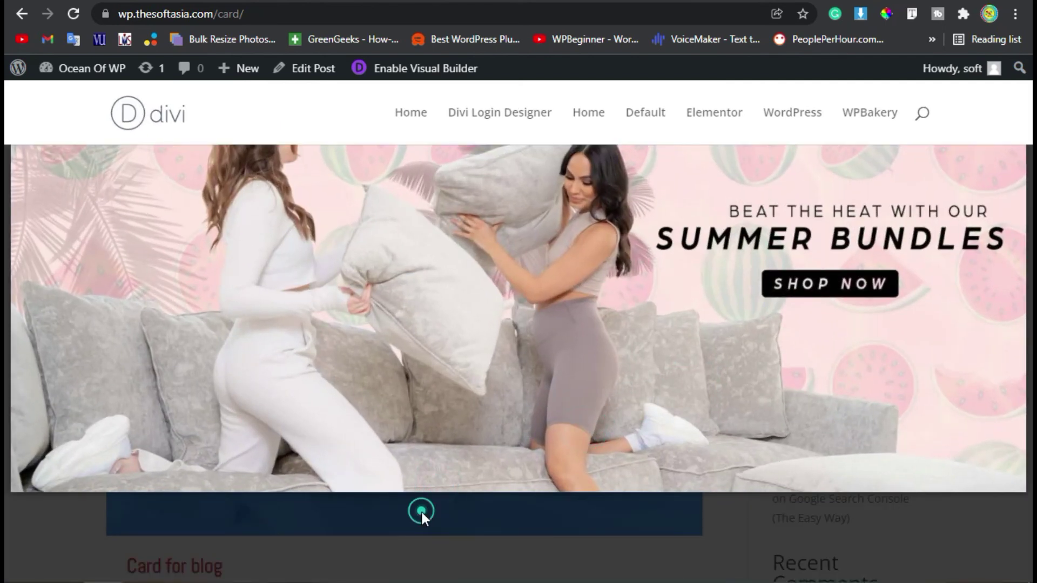
pyautogui.click(105, 530)
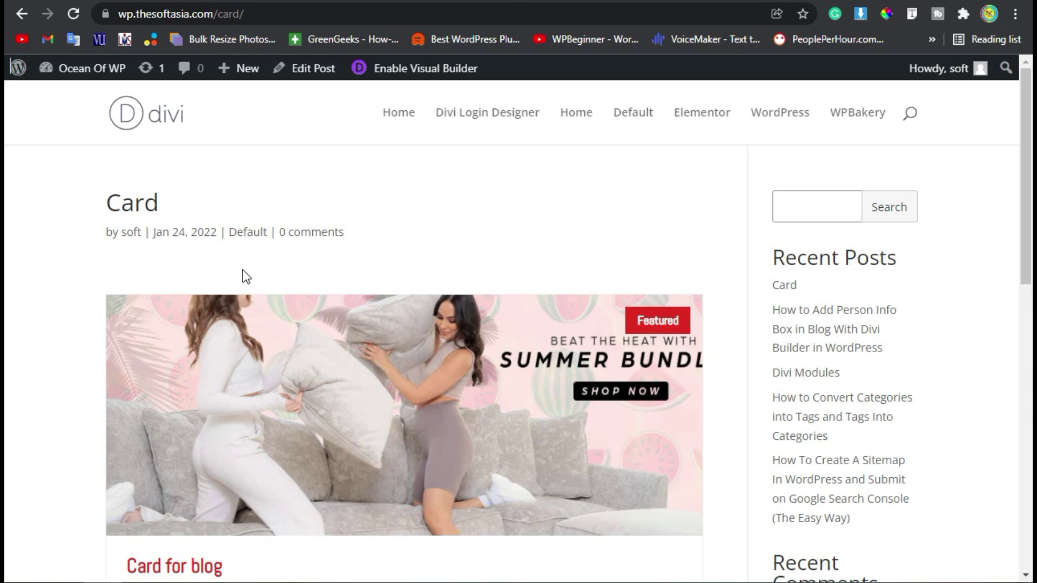